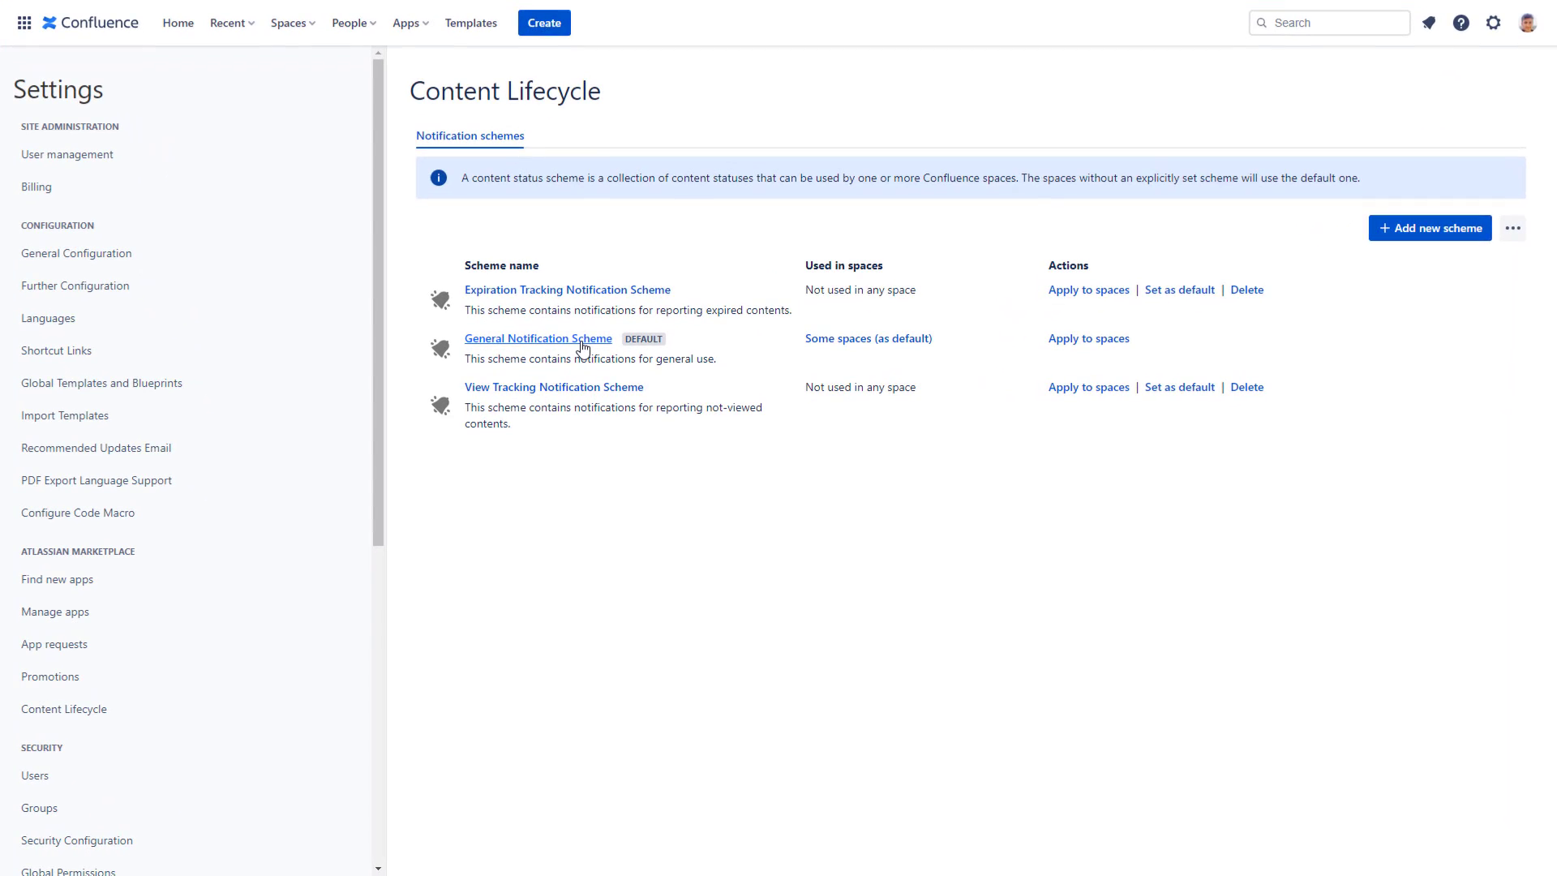
left_click(582, 348)
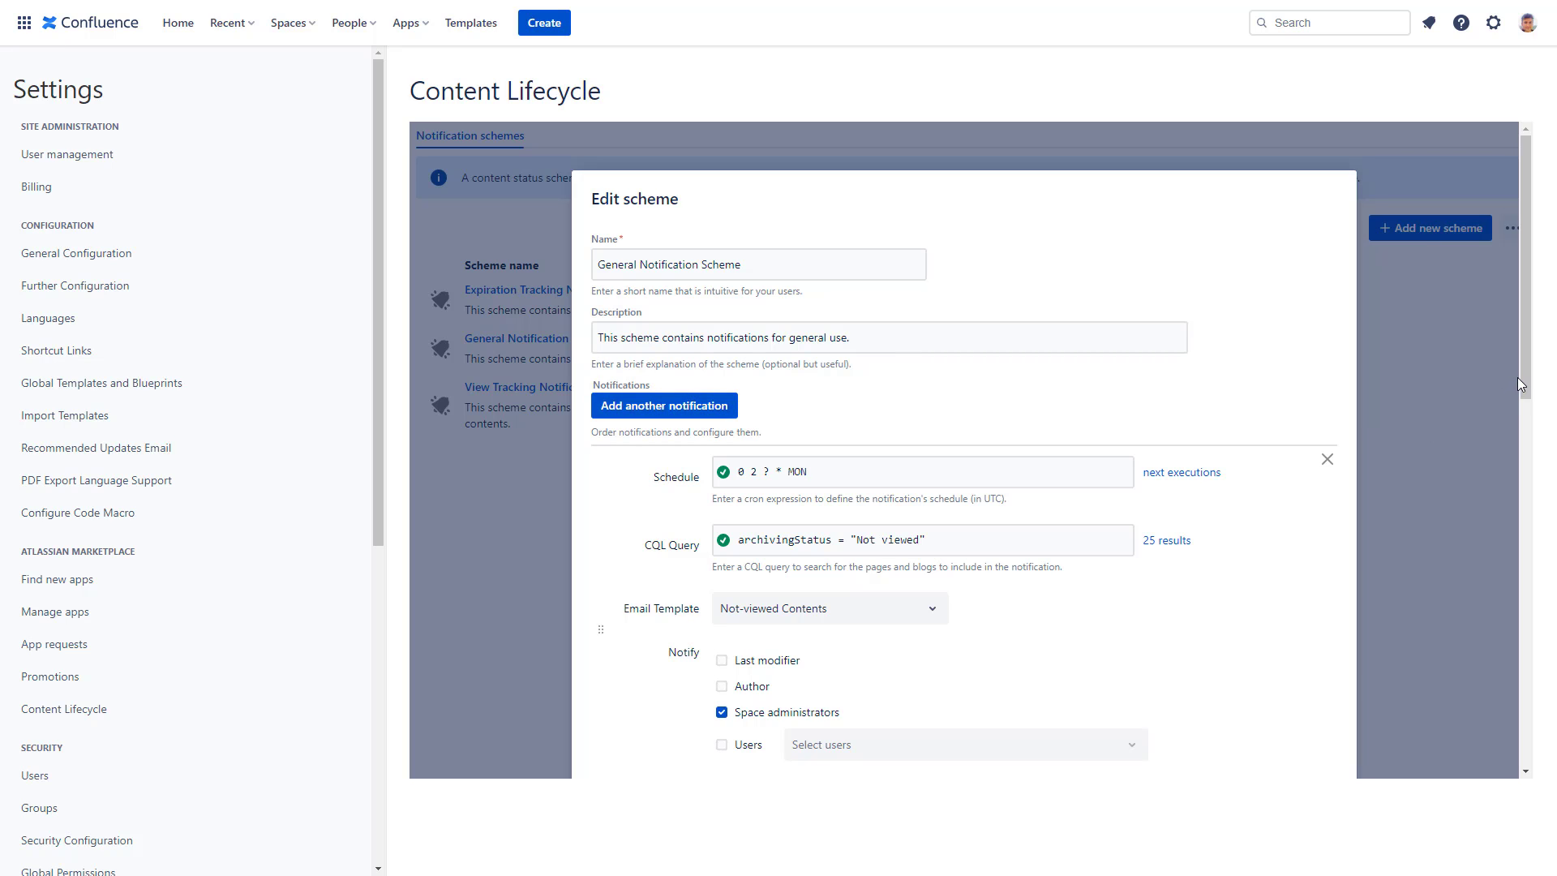
left_click_drag(1525, 371, 1529, 497)
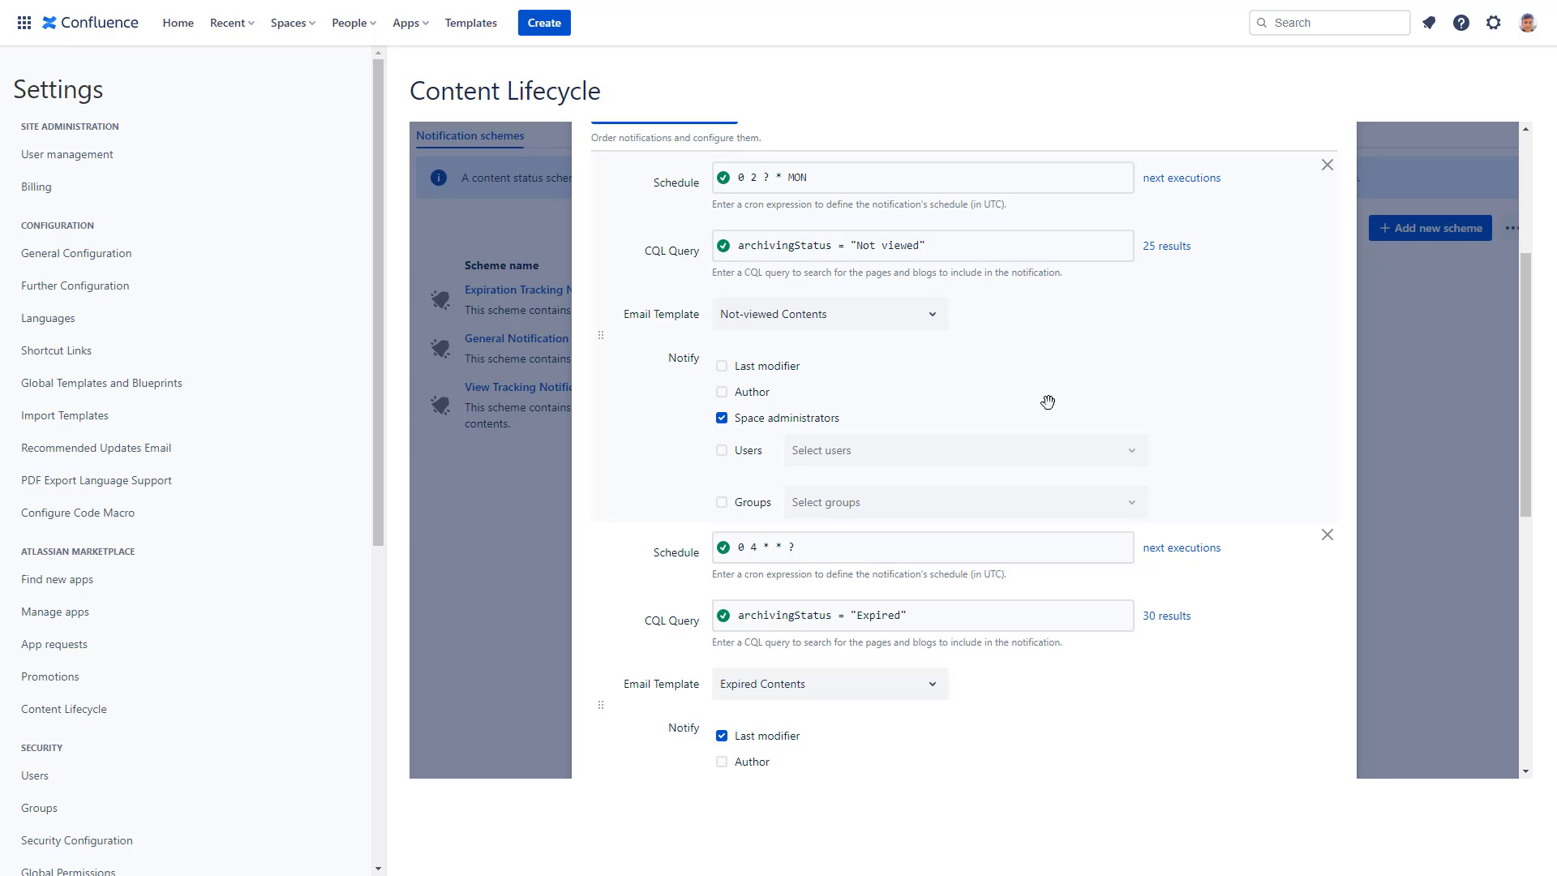
left_click_drag(1527, 377, 1515, 510)
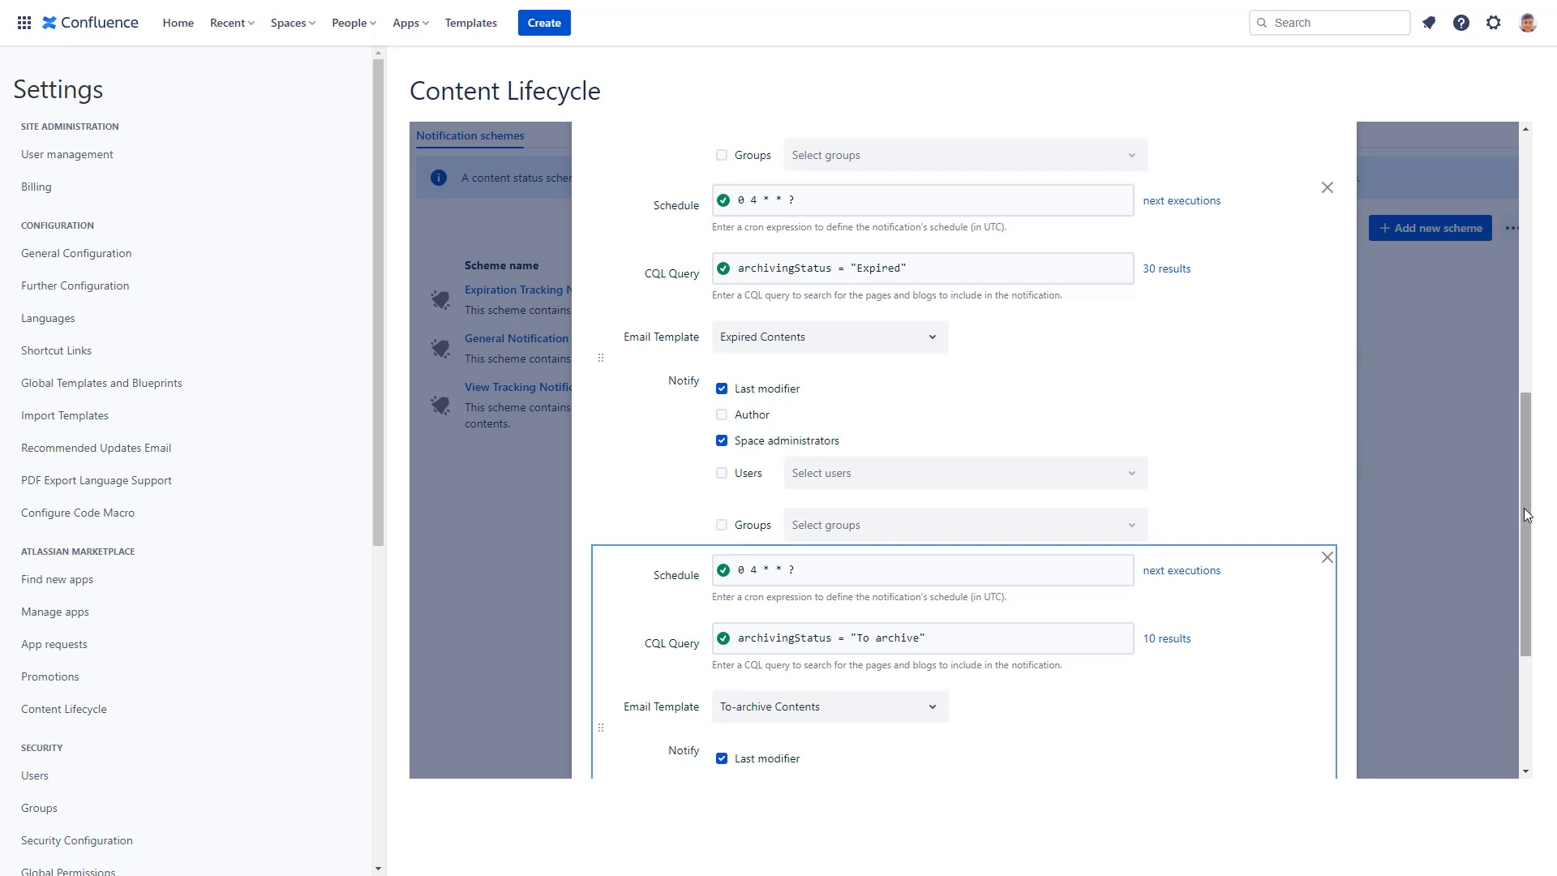
left_click_drag(1525, 508, 1521, 611)
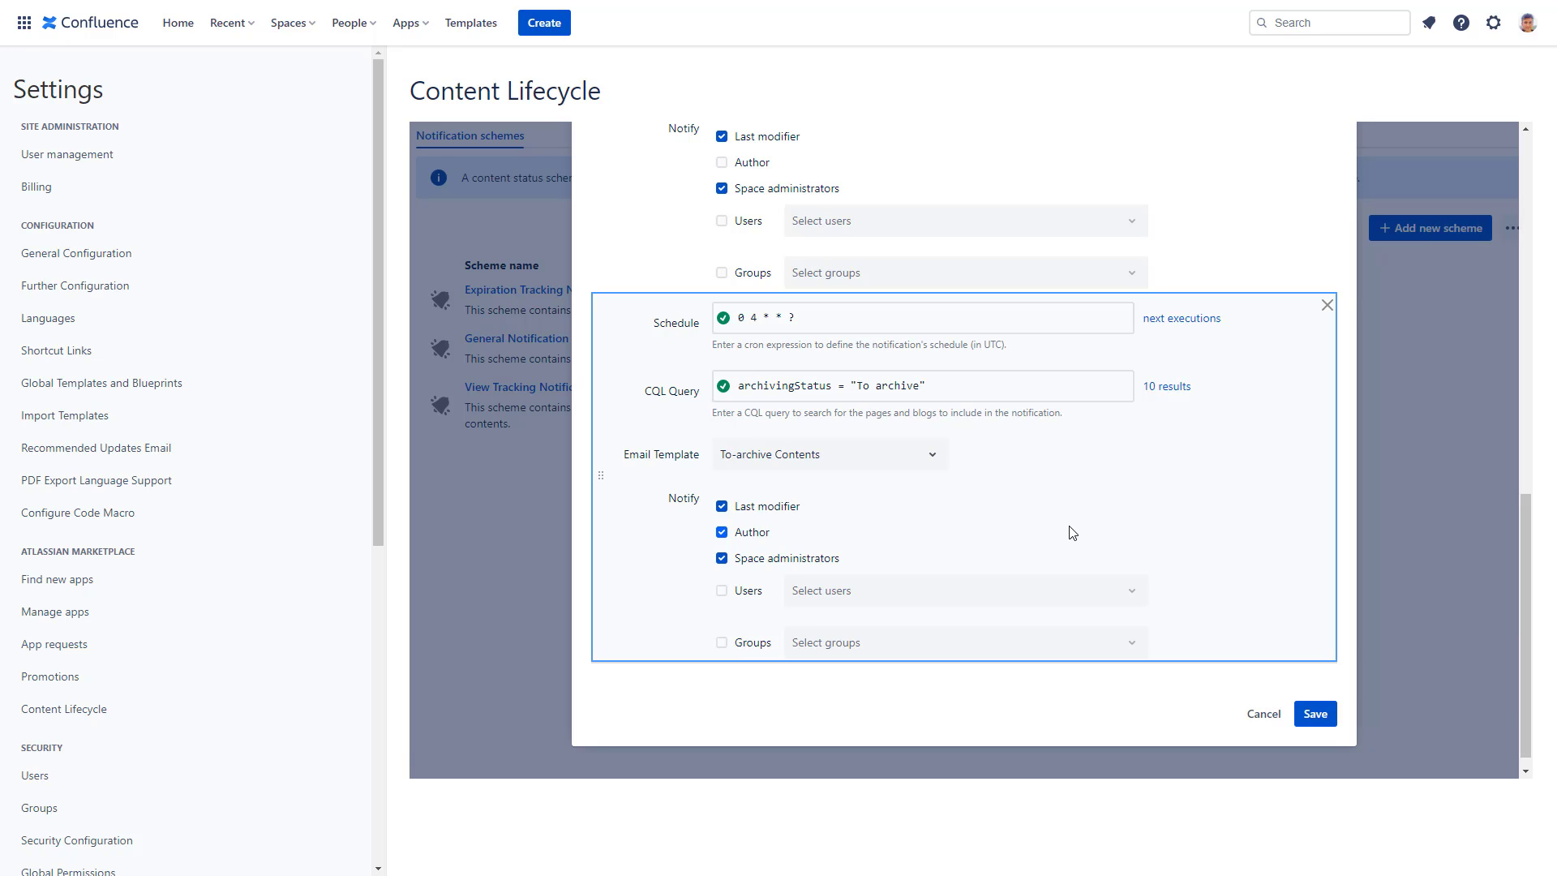
left_click_drag(1525, 579, 1505, 302)
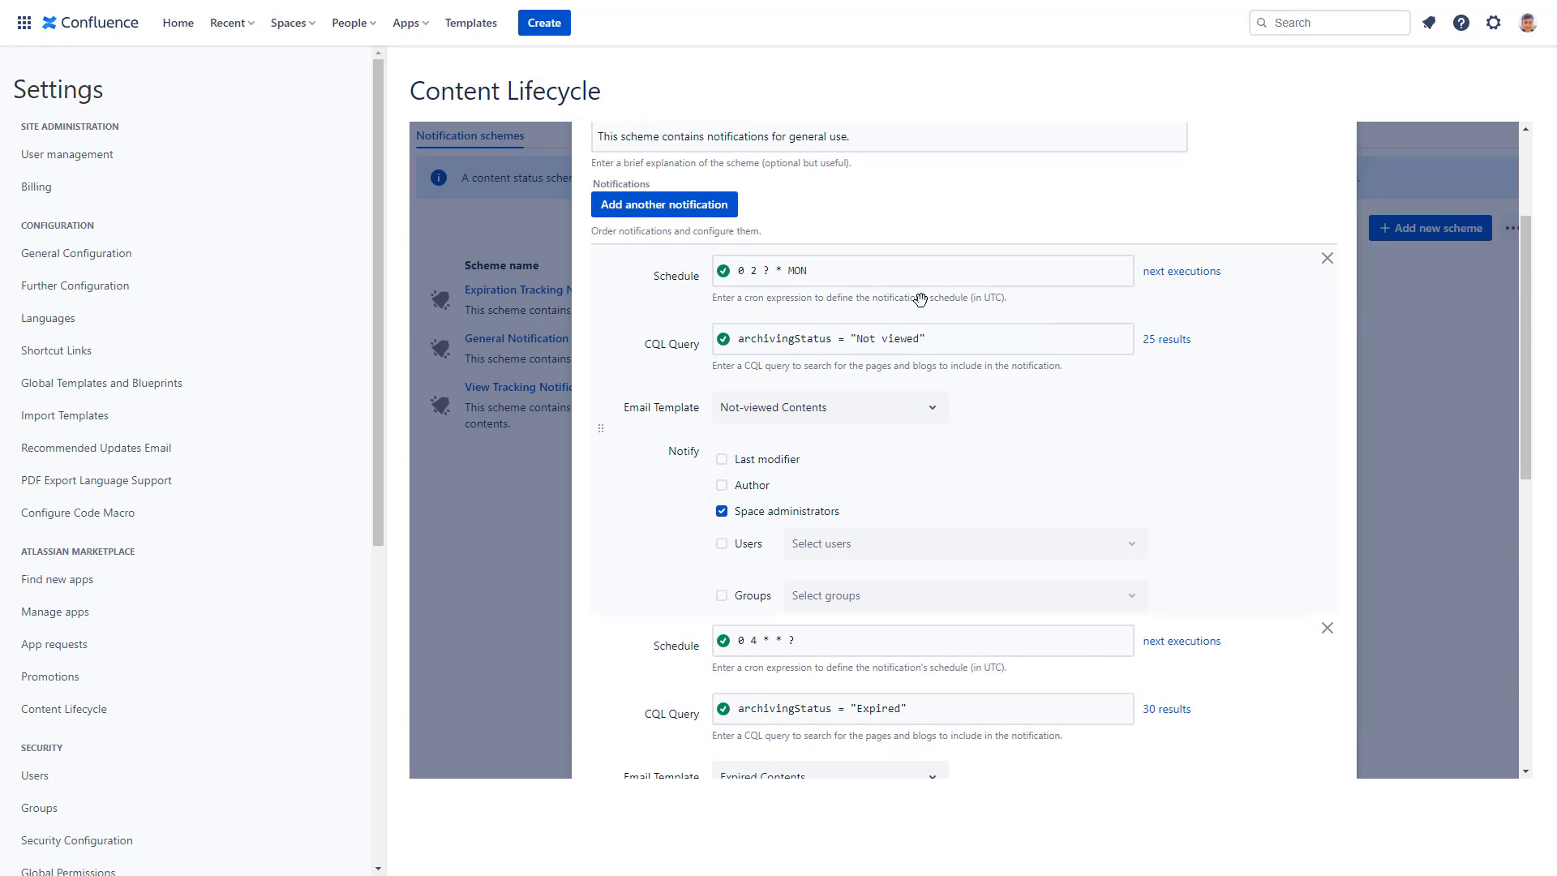
left_click(858, 274)
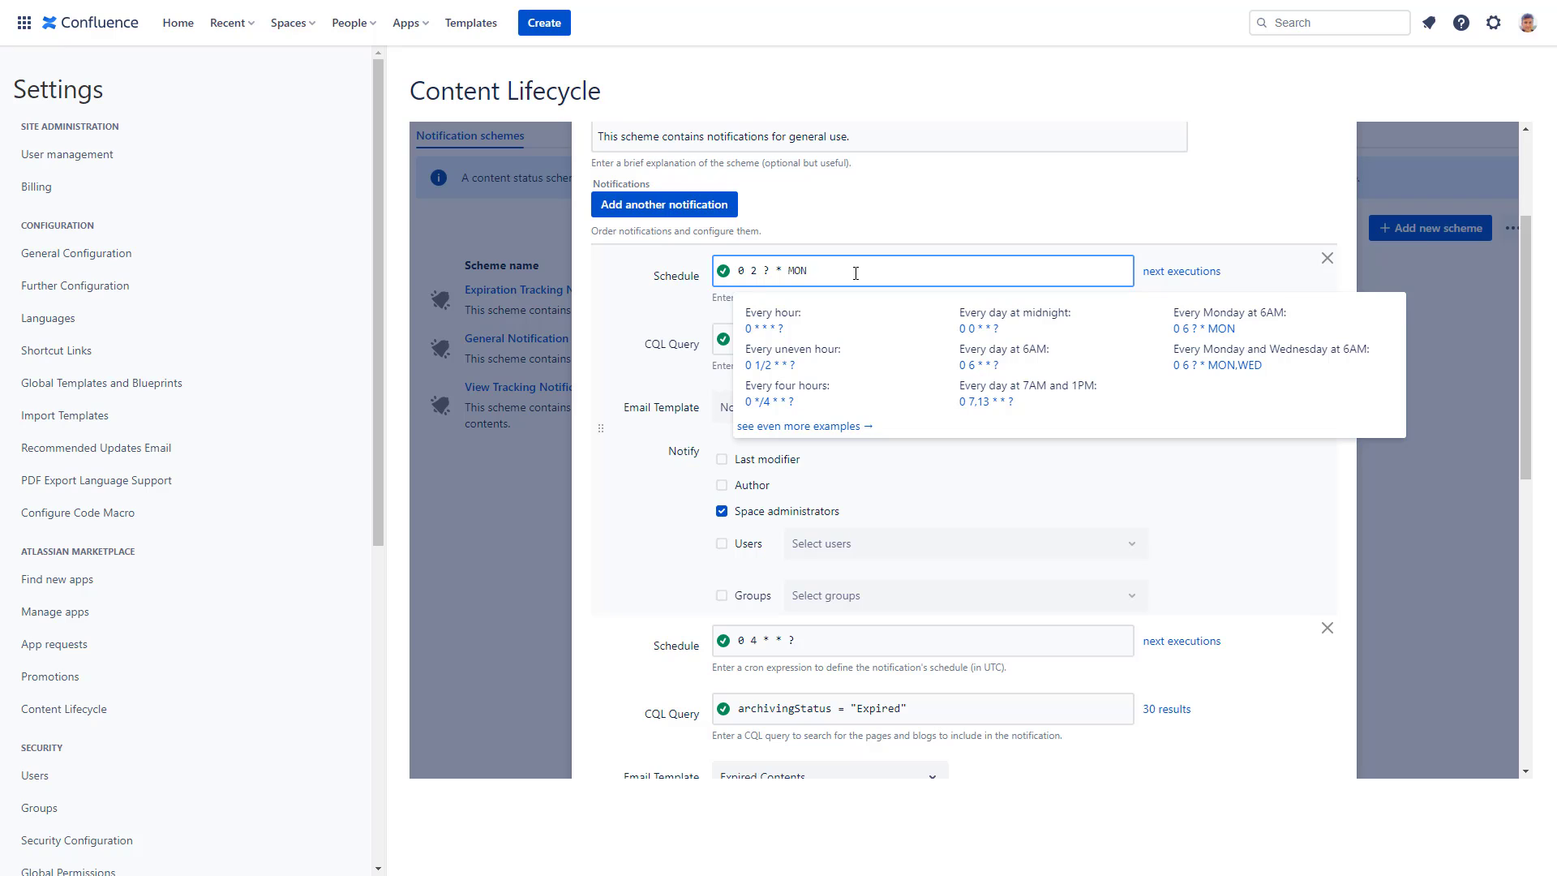
key("BackSpace")
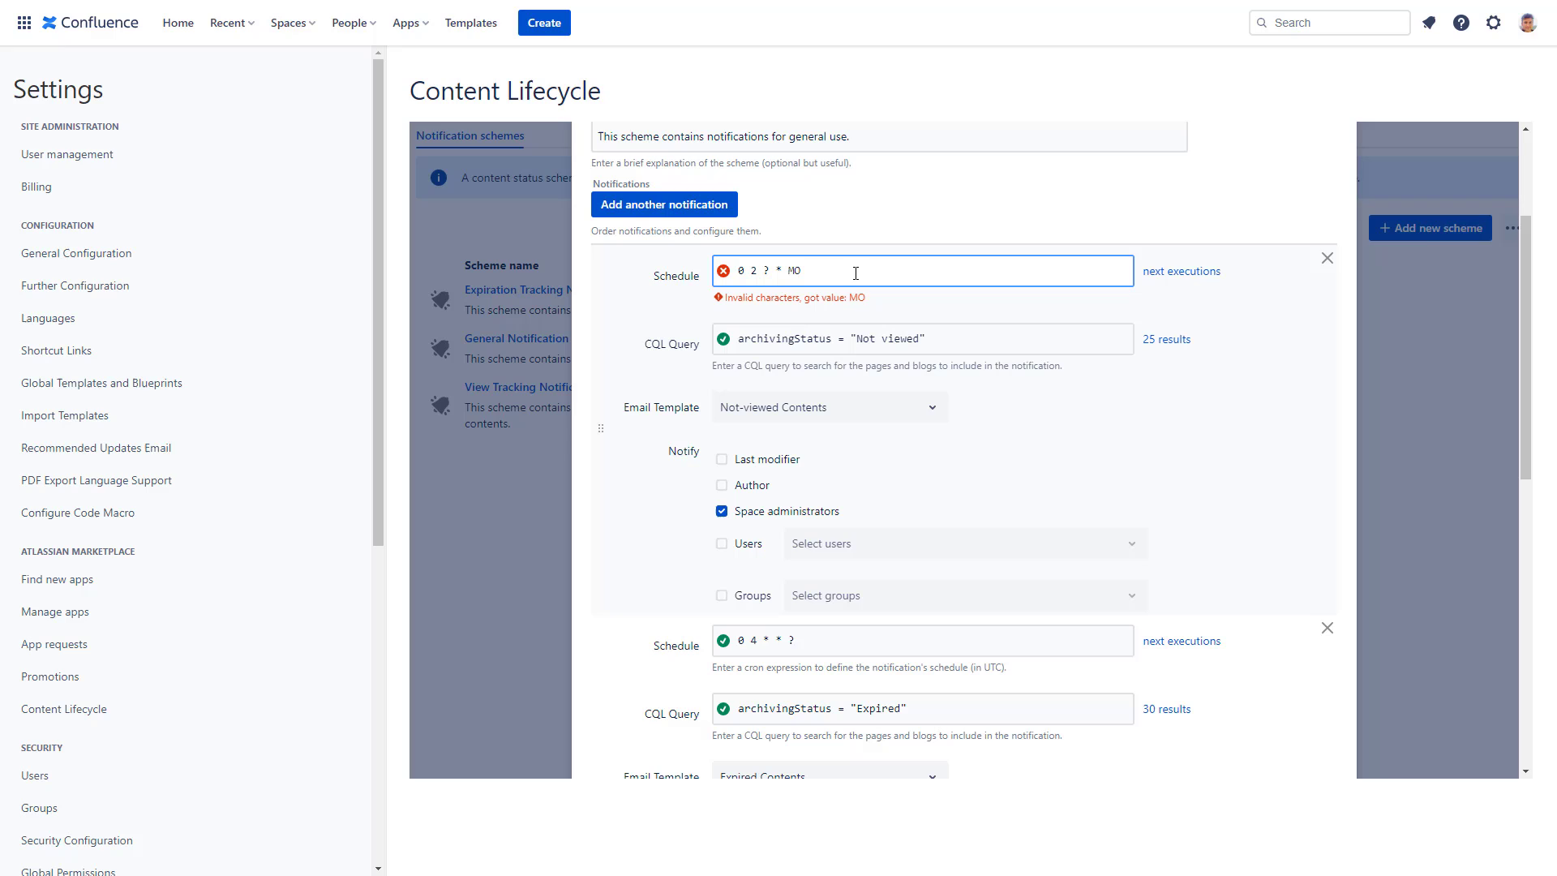
type("N")
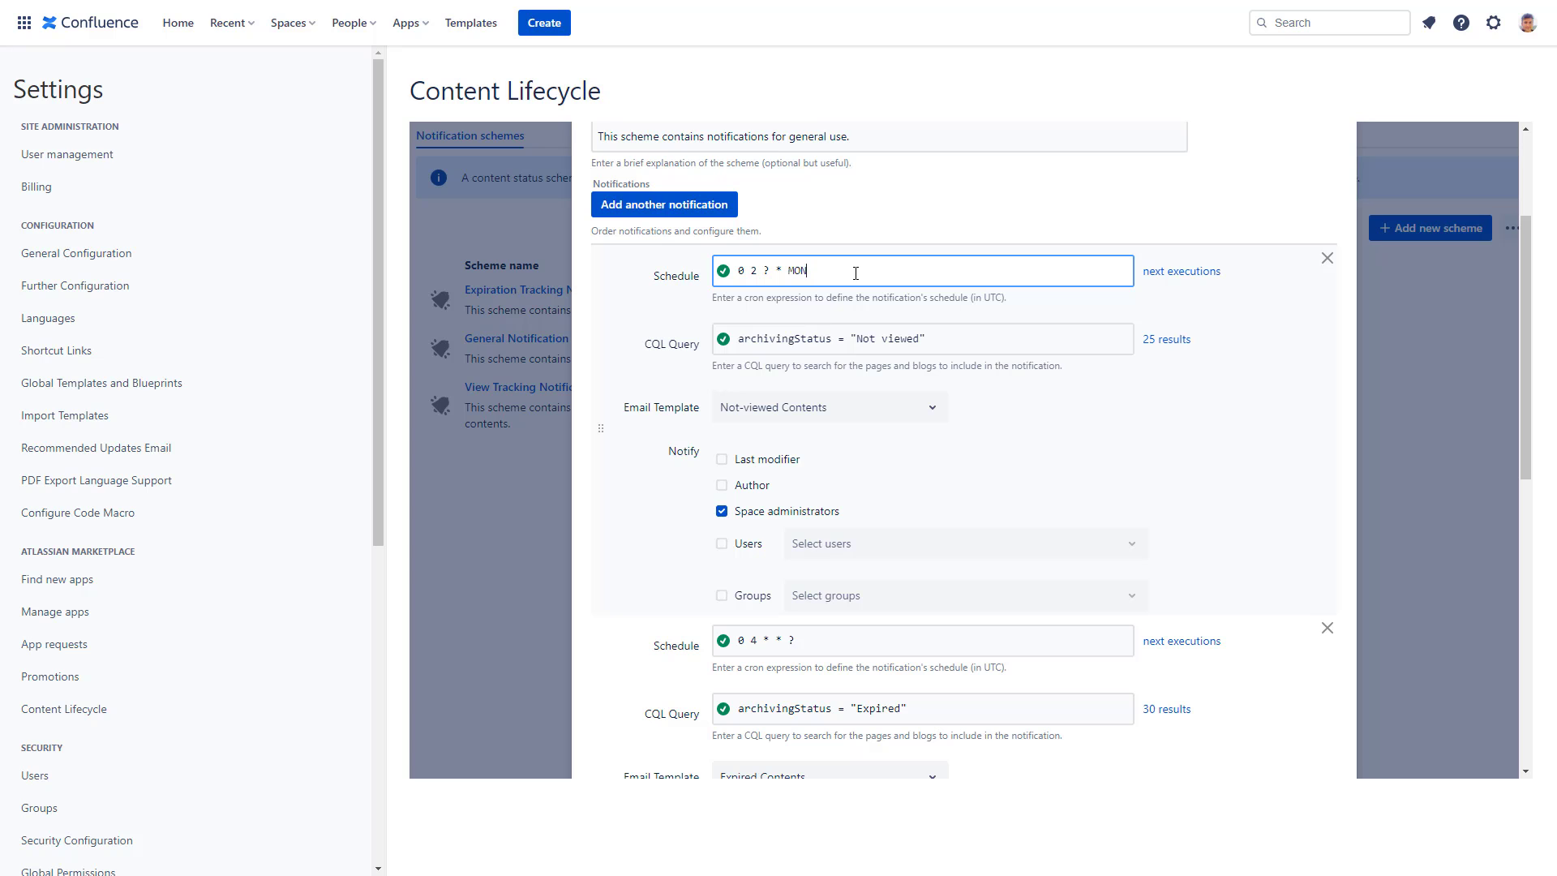
left_click_drag(1522, 403, 1518, 539)
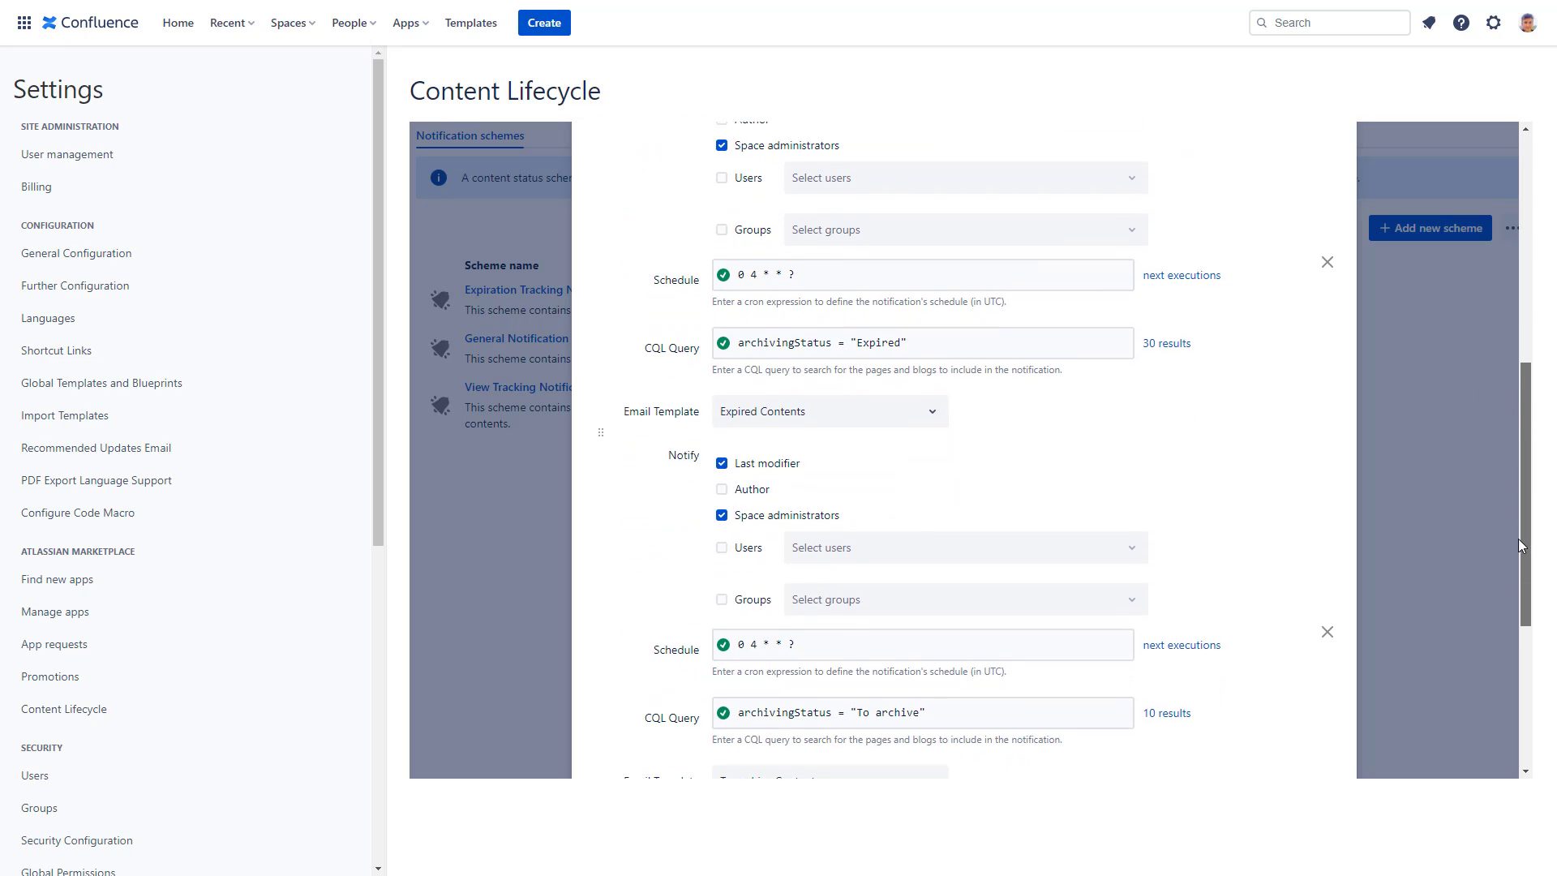
- Append 'and label = ownedbylegal' to the Expired notification's CQL query, narrowing it to 42 results
left_click(978, 345)
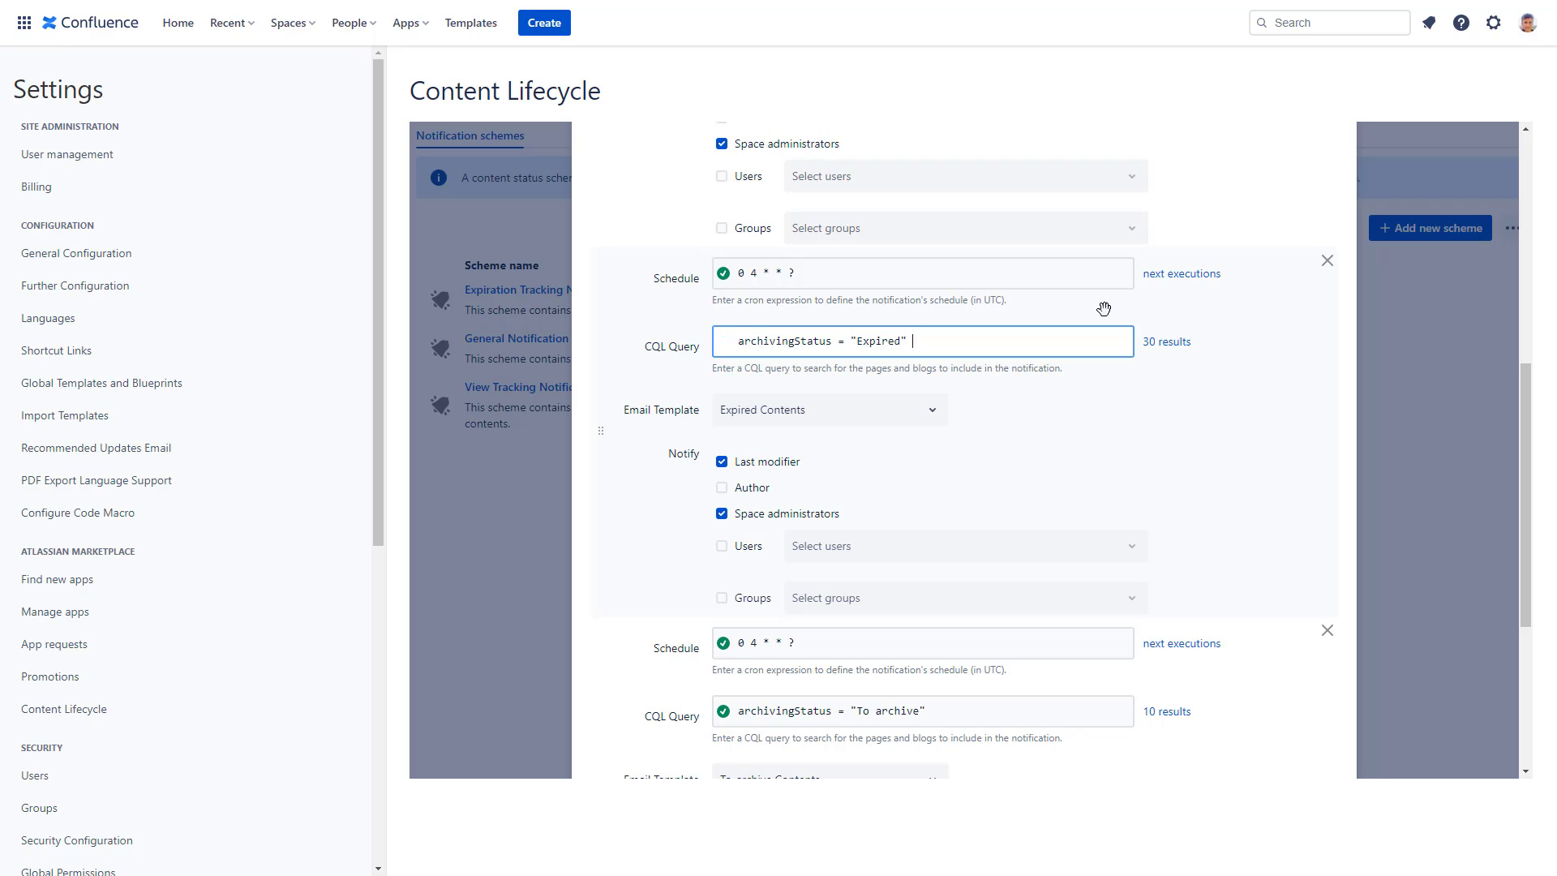
type("and label = ownedbylegal")
left_click(1103, 309)
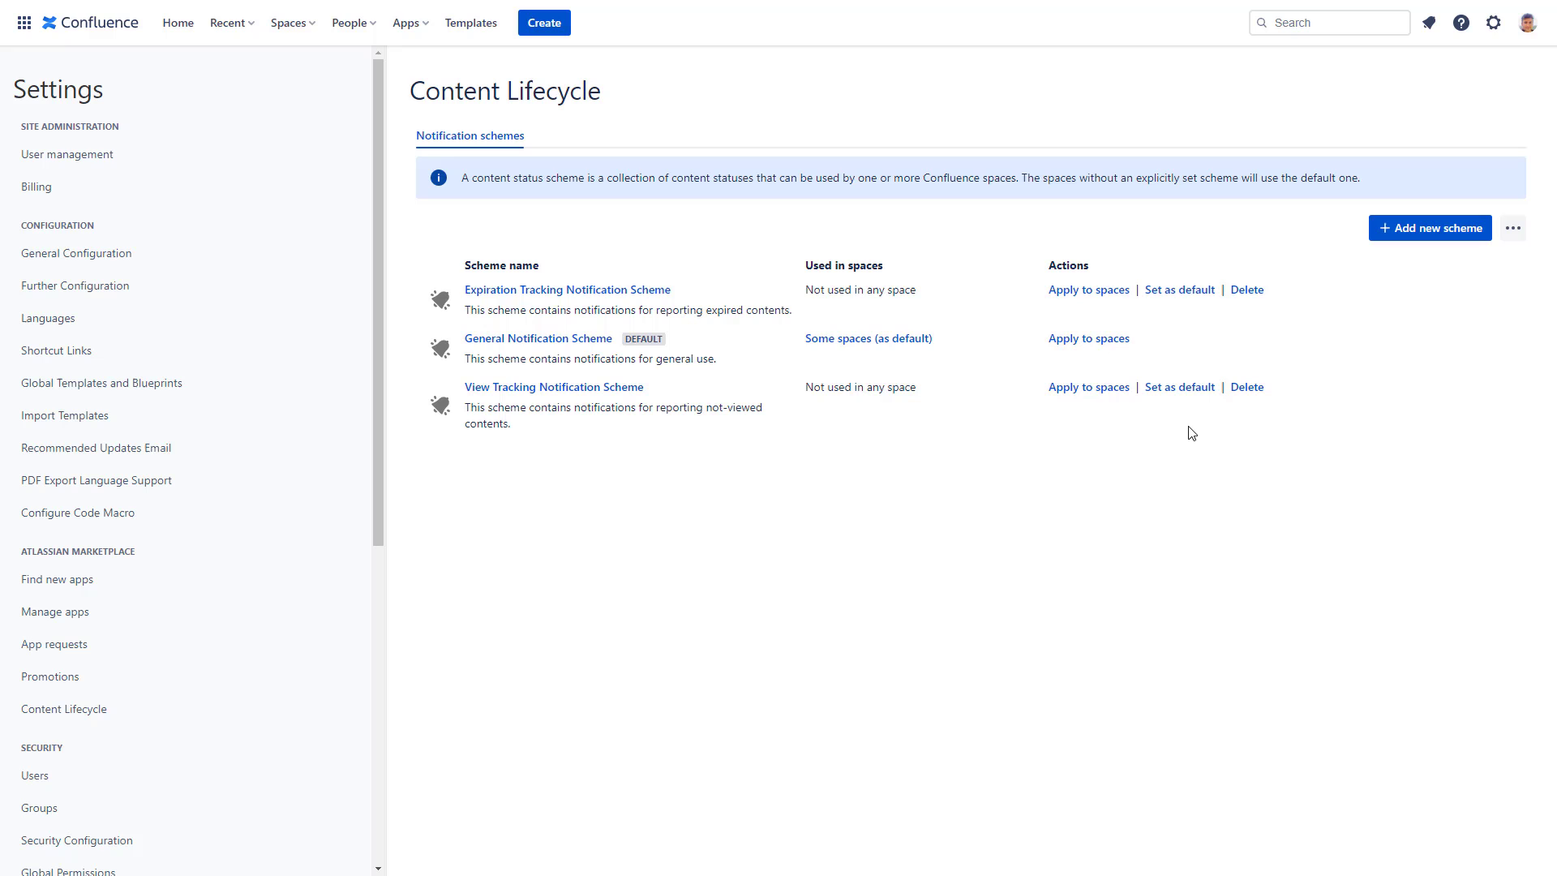
- Create scheme 'Periodic review of documents' with description 'Quarterly review of legal documents' and add a blank notification
left_click(1436, 237)
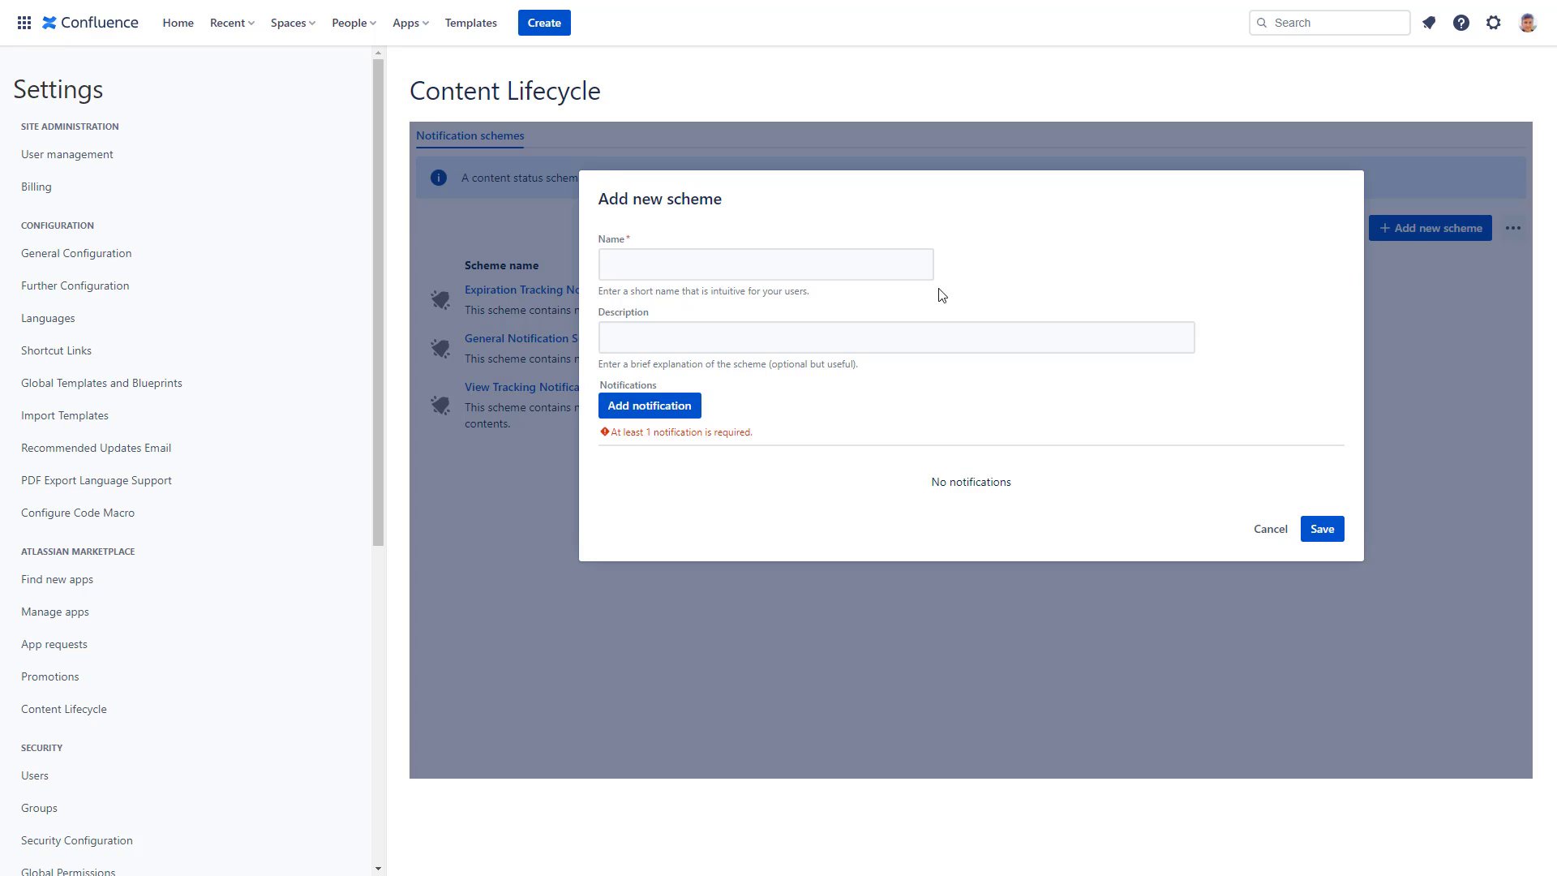
left_click(835, 269)
type("Periodi")
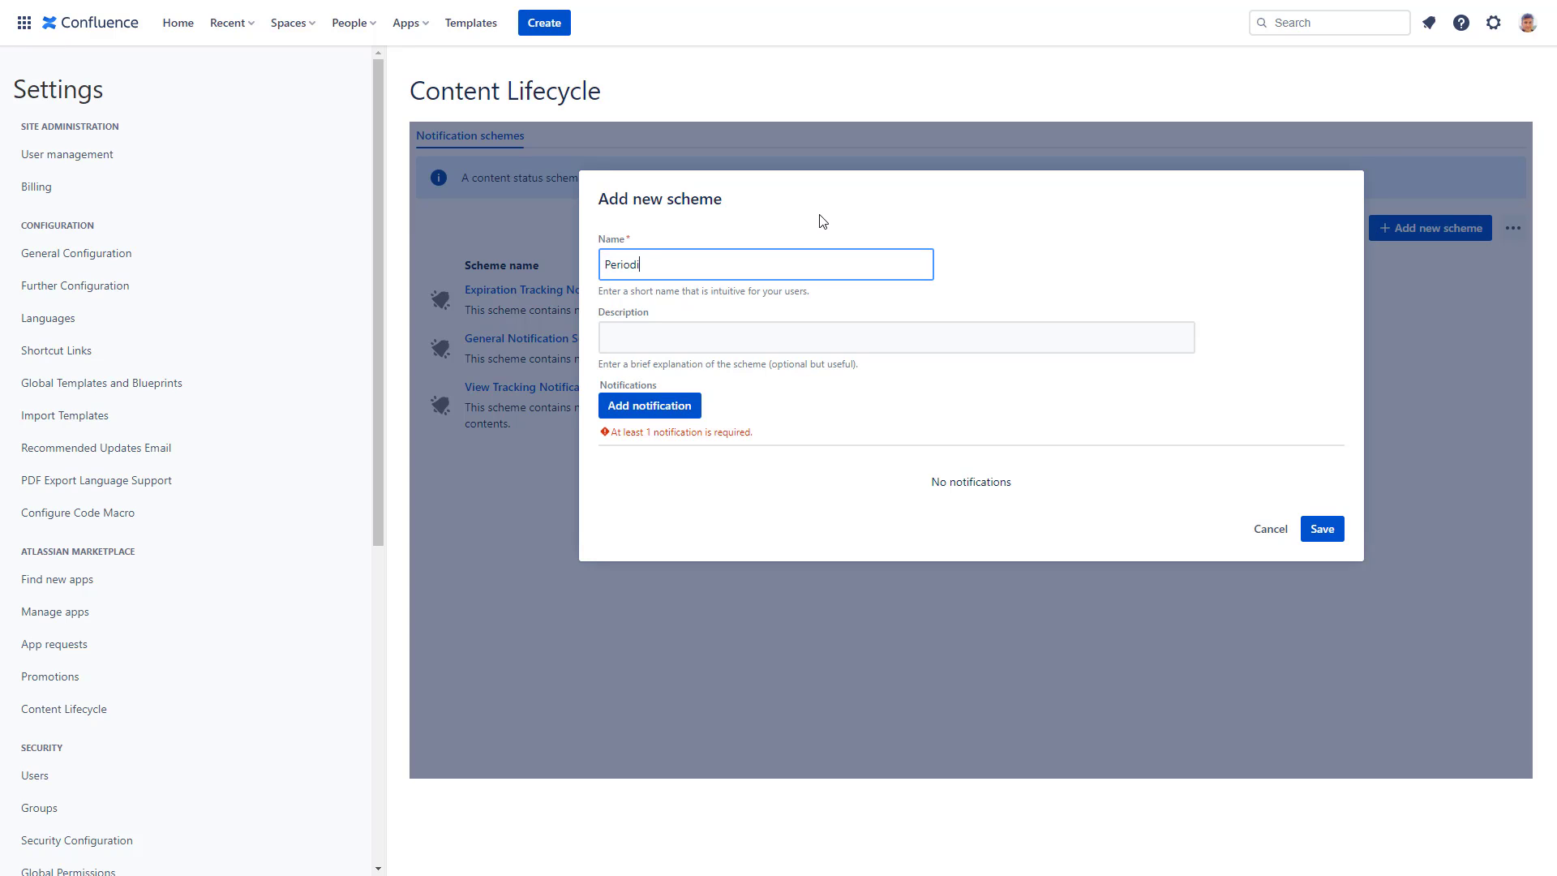
type("c review of documents")
left_click(768, 332)
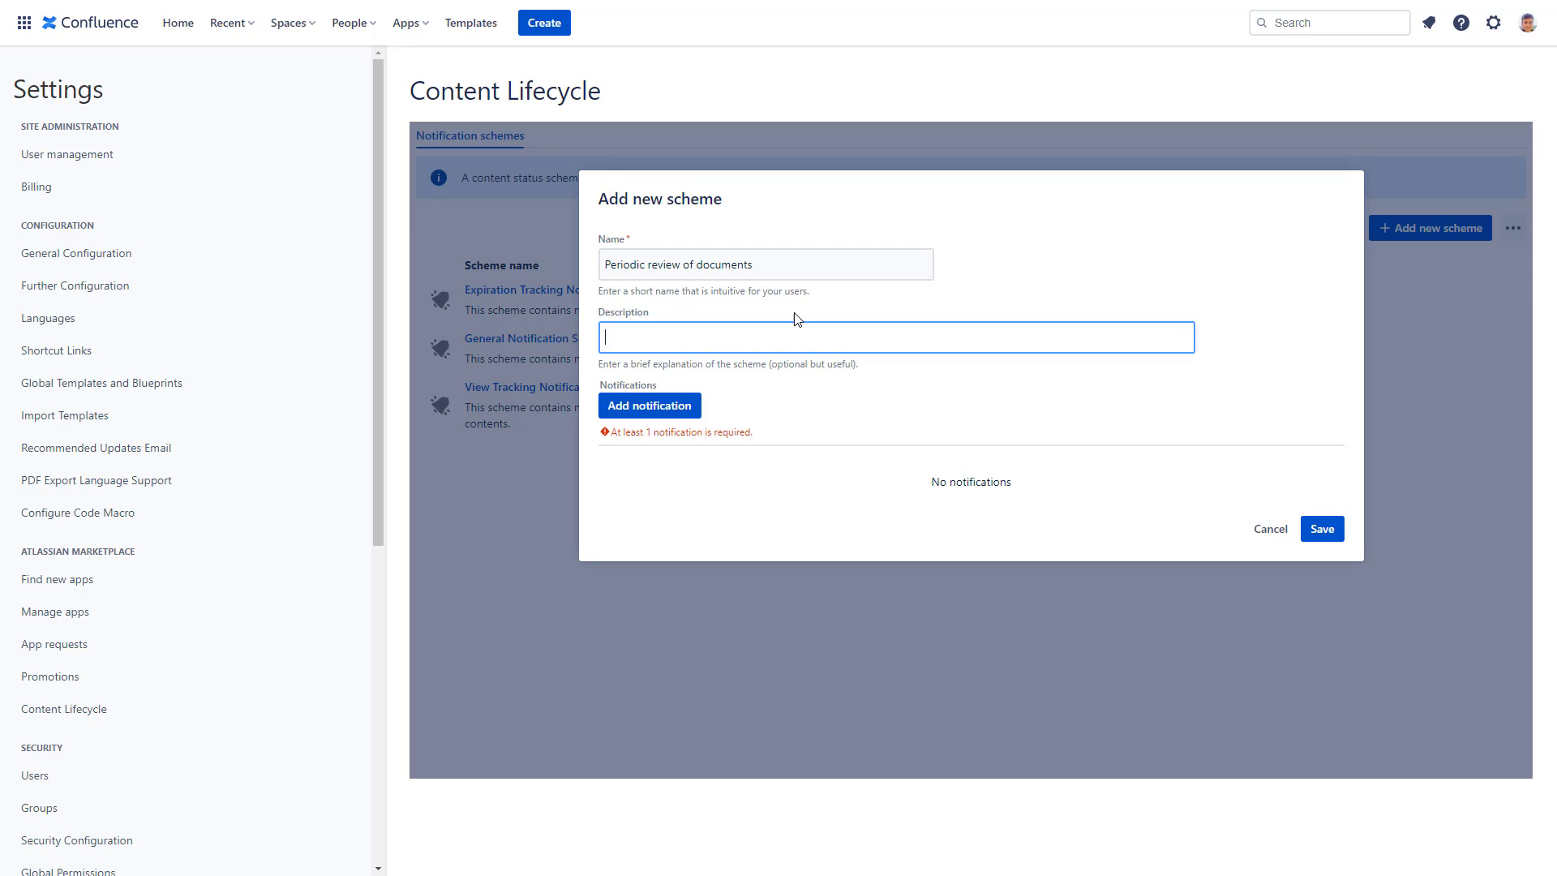
type("Quarterly review of legal documents")
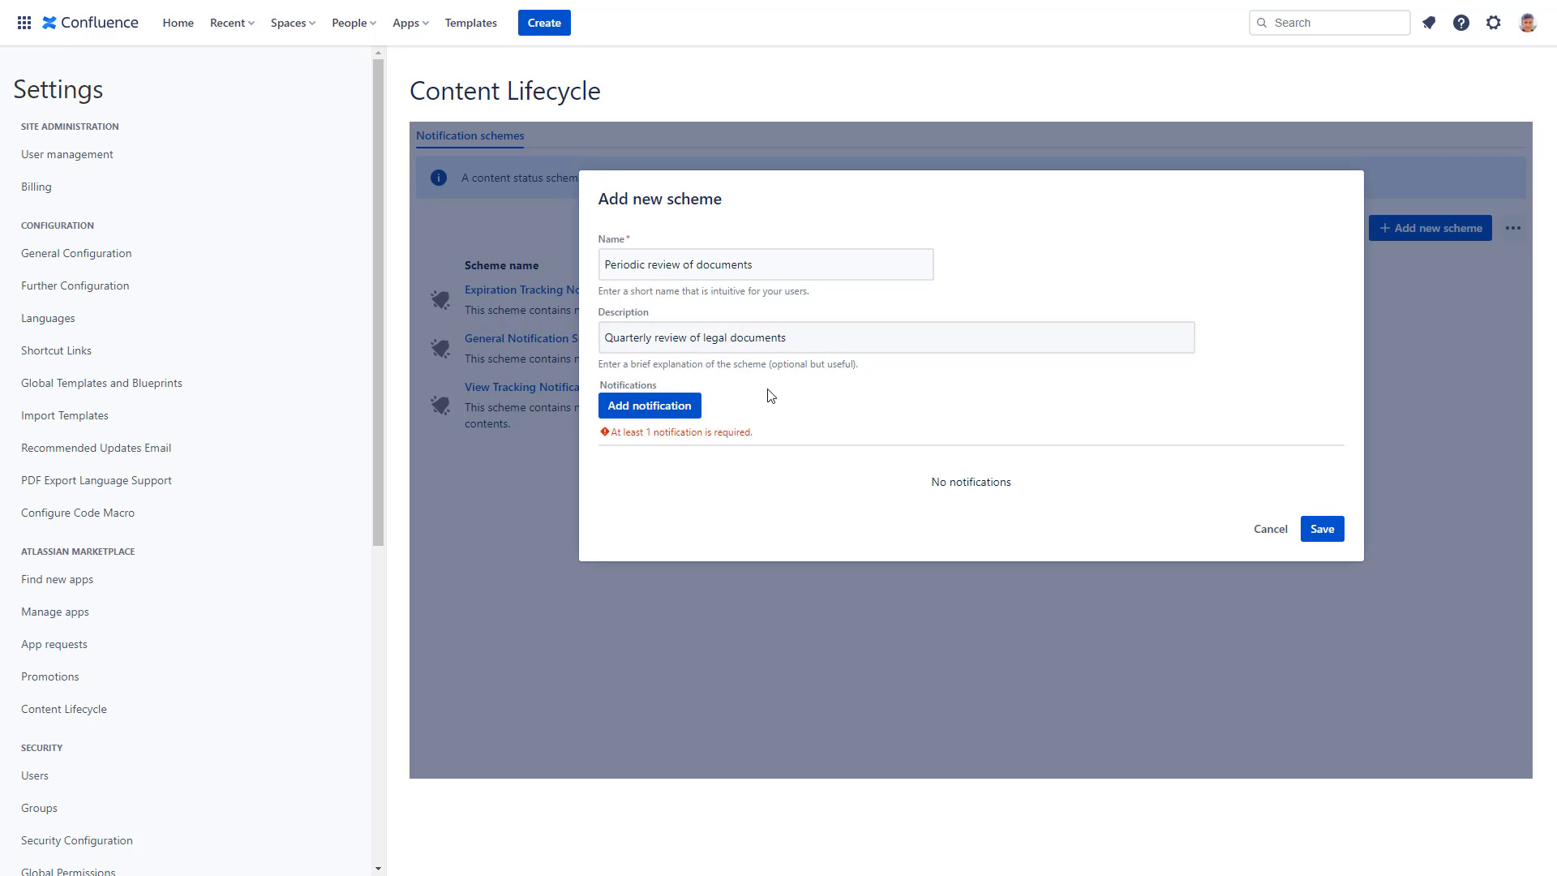
left_click(690, 410)
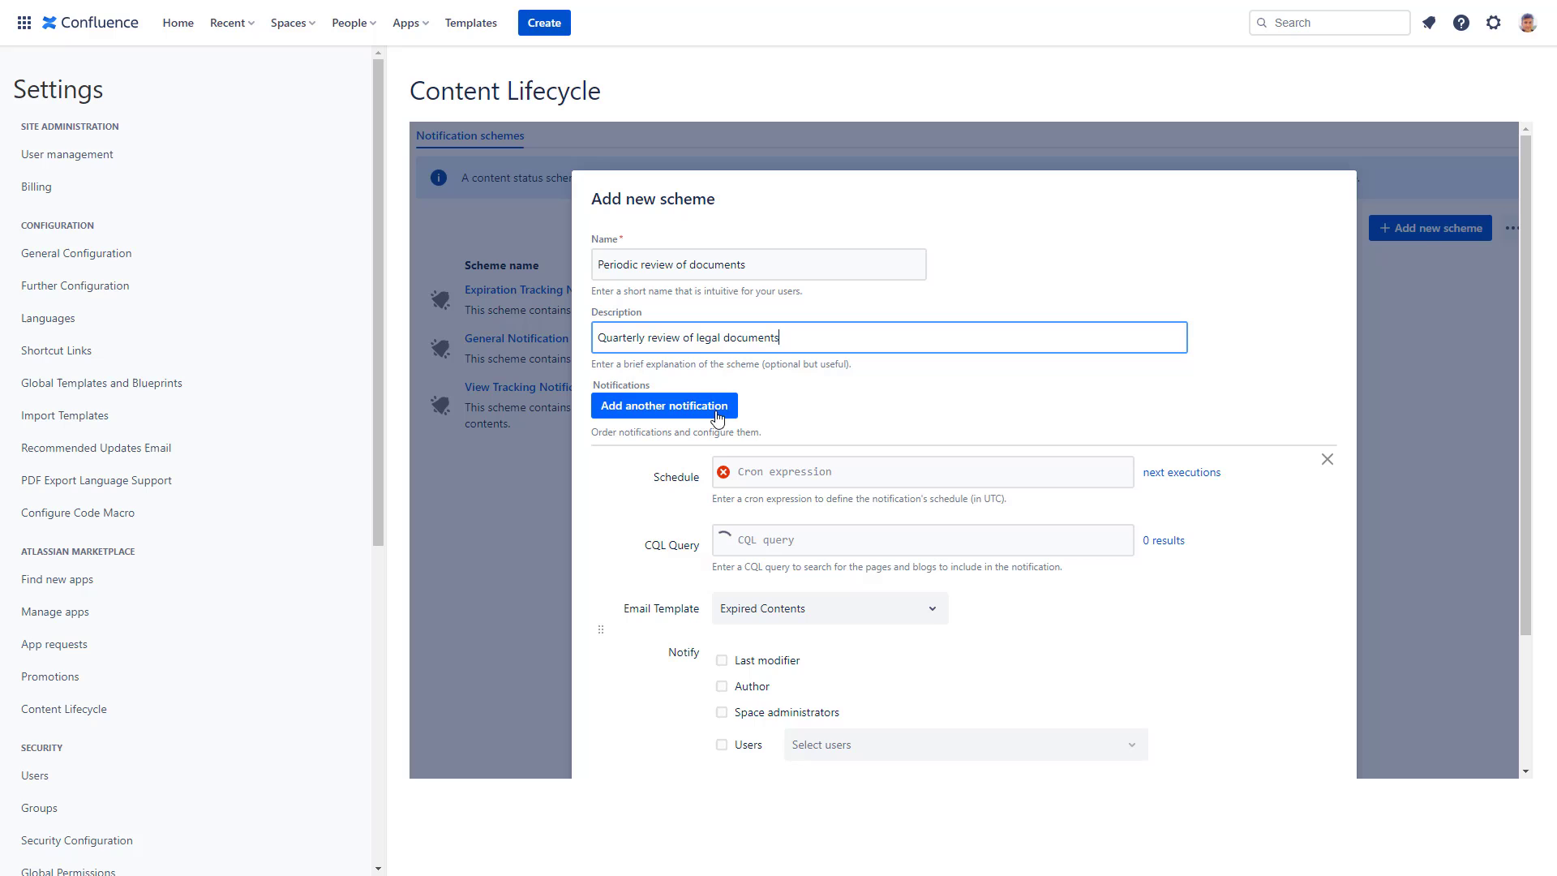
- Give the first notification the quarterly schedule 0 0 1 1/3 ? and preview its next executions
scroll(1527, 461, "down", 3)
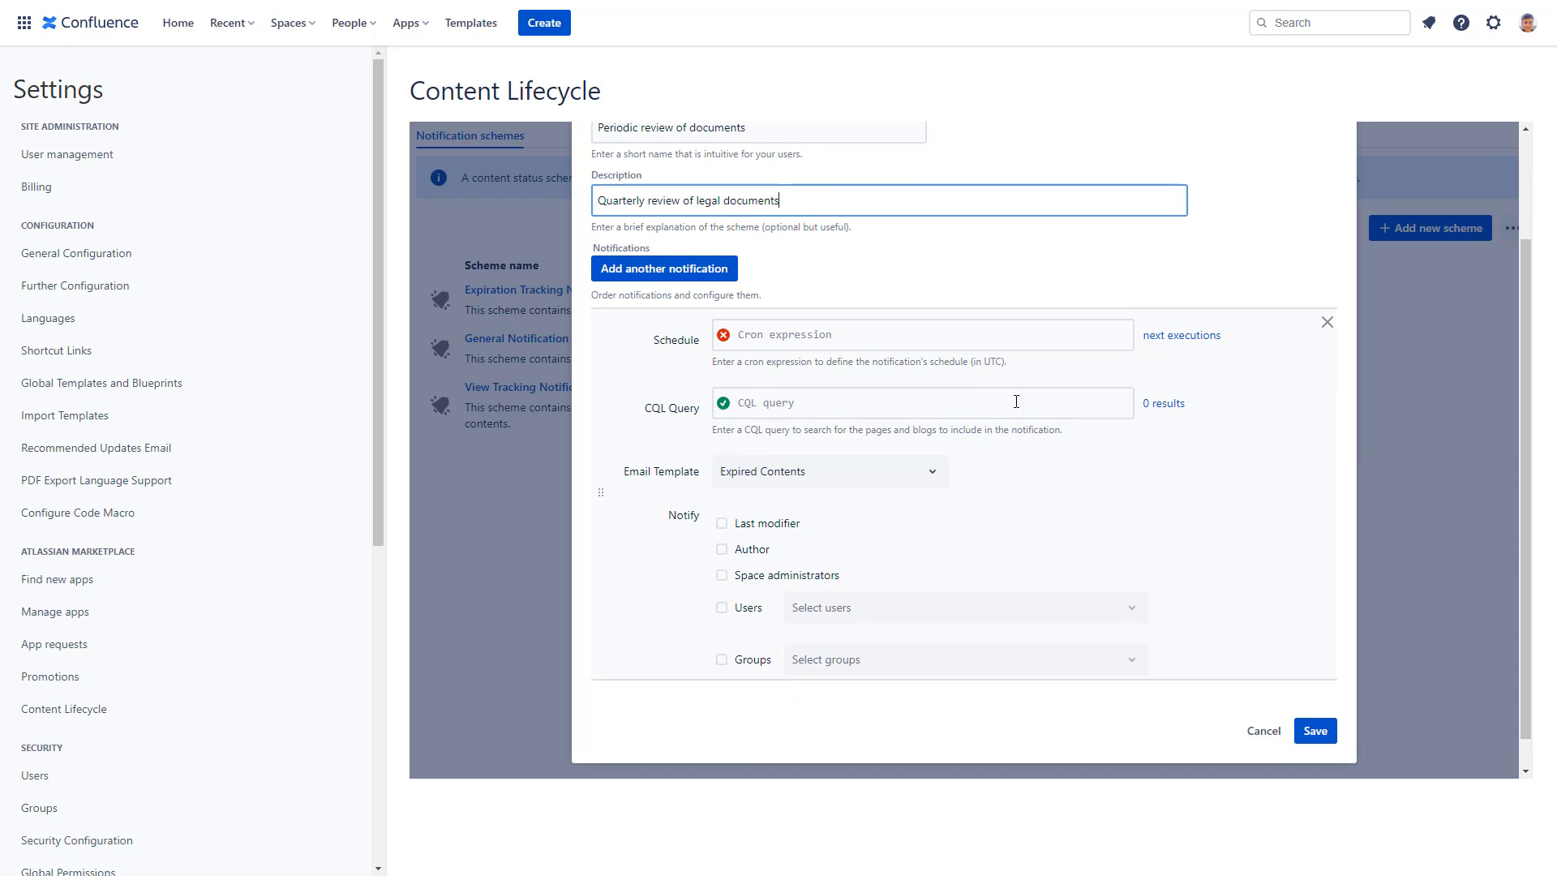
left_click(911, 338)
type("0 0 1 1/3 ?")
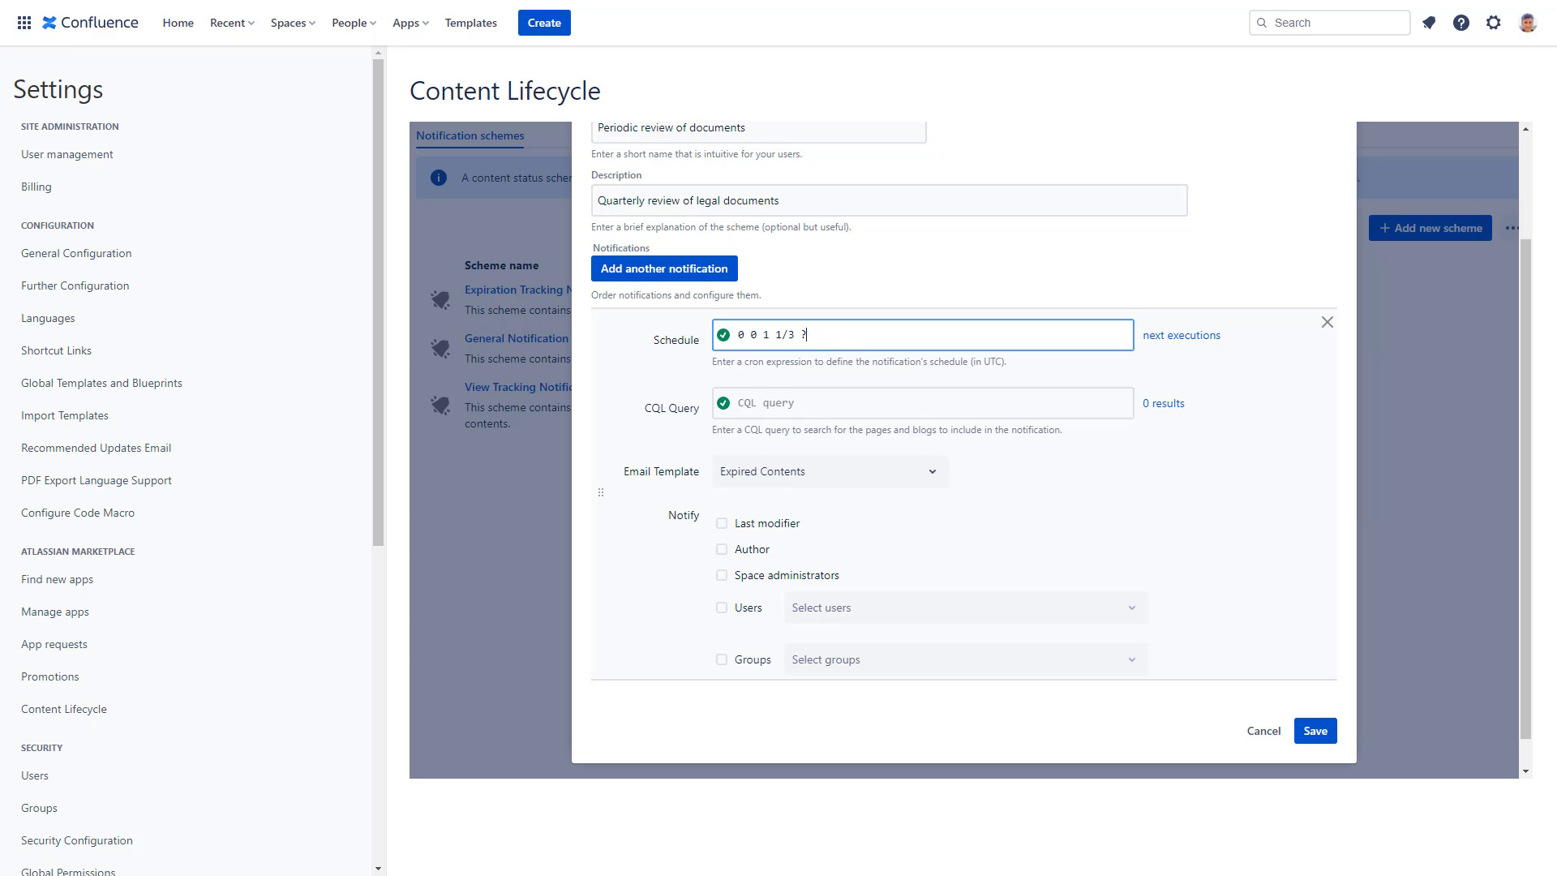
left_click(1174, 343)
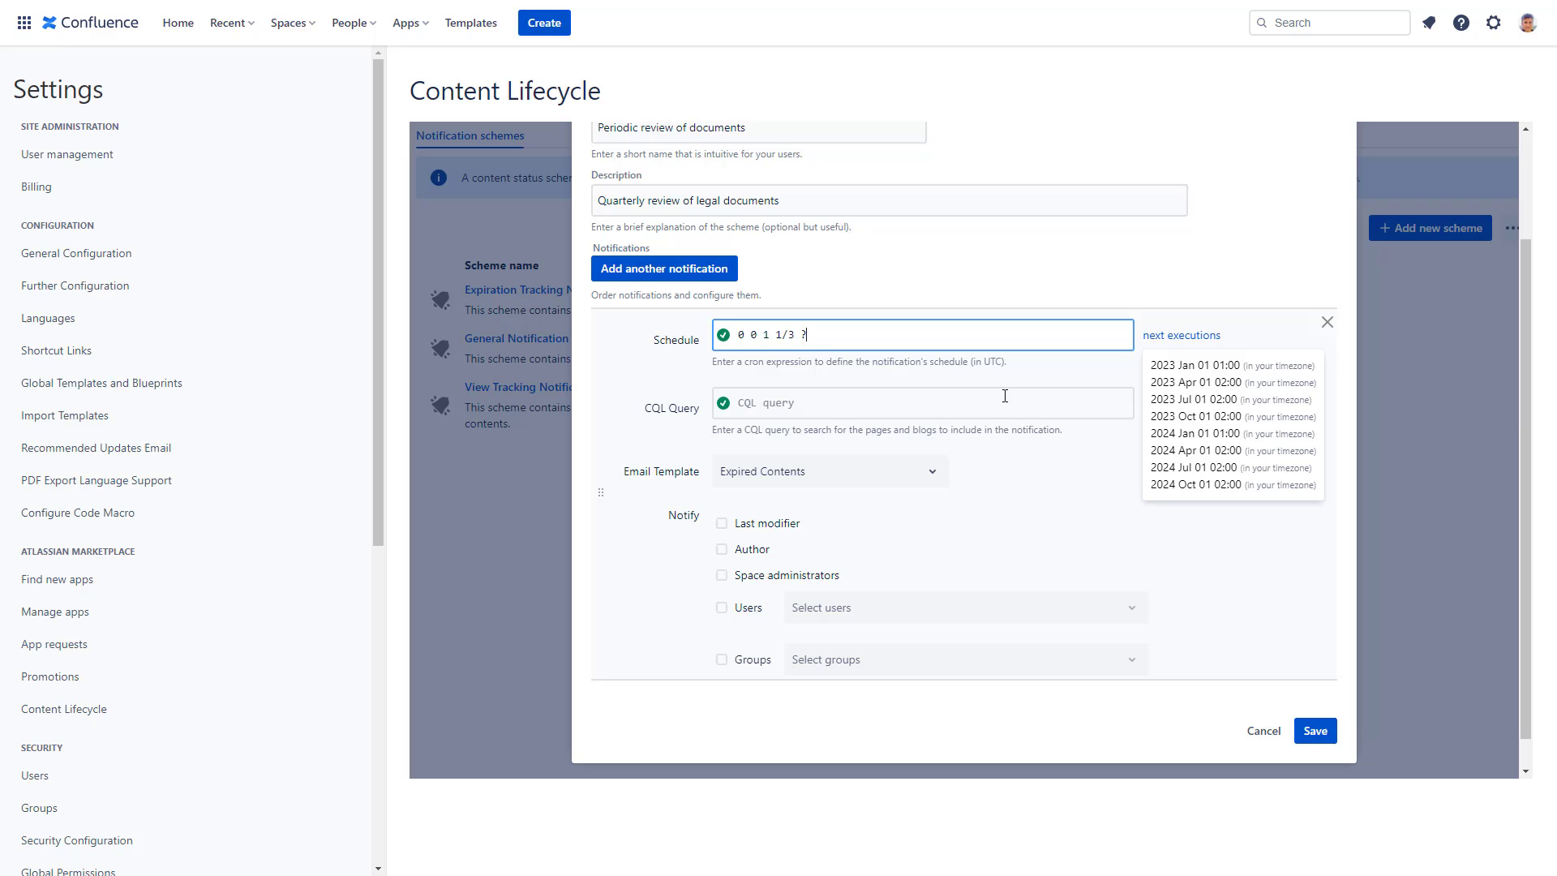
- Set the first notification's CQL query to 'type = page and label = ownedbylegal', matching 30 results
left_click(974, 407)
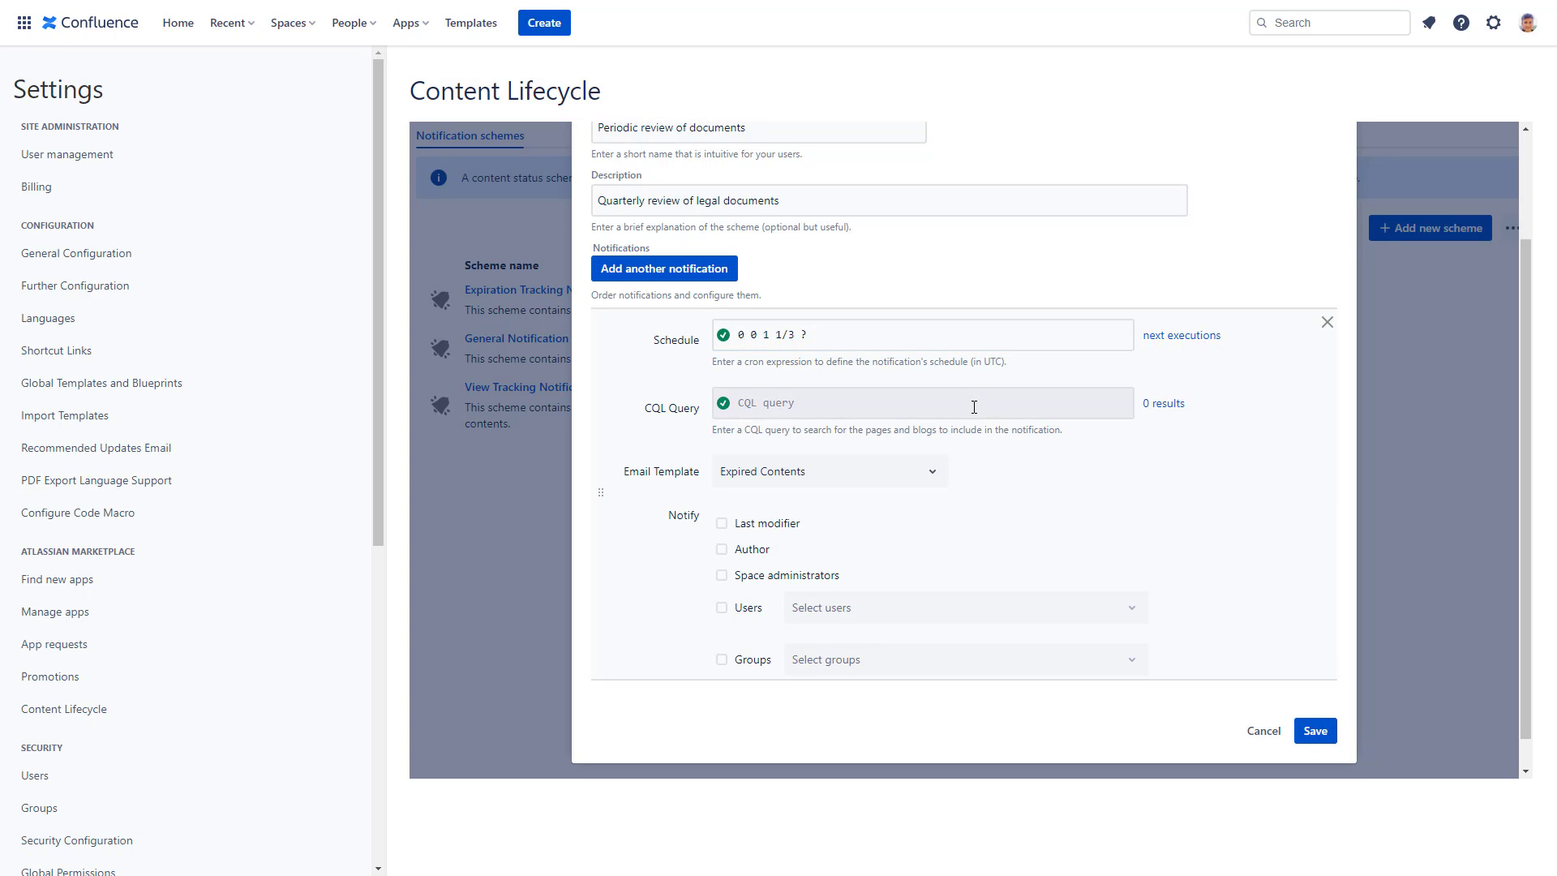
type("type = page ")
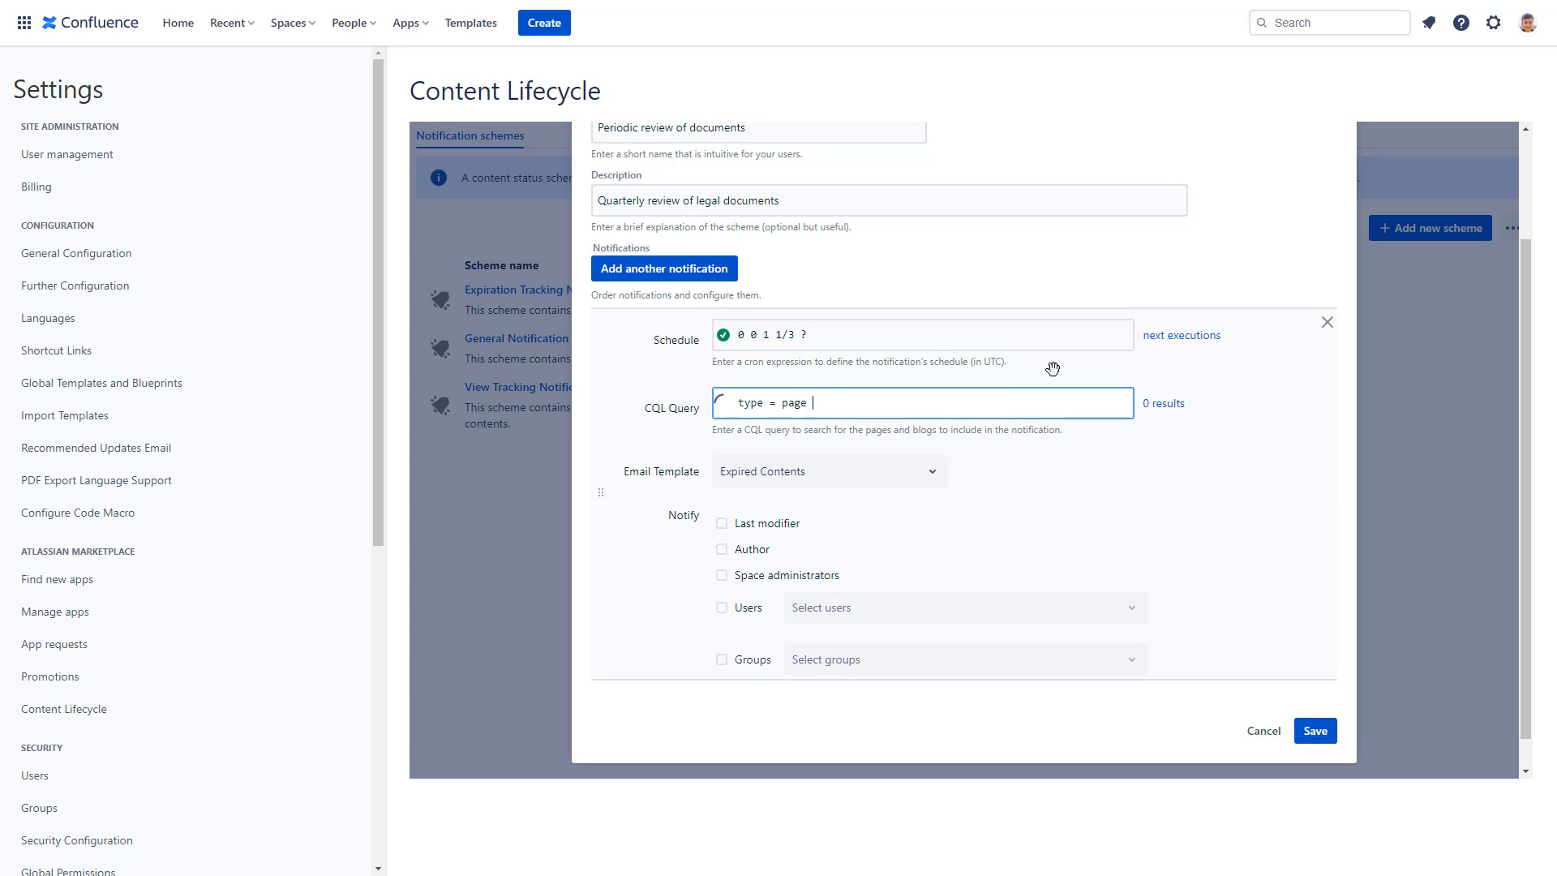
type("and label = ownedbylegal")
left_click(1022, 454)
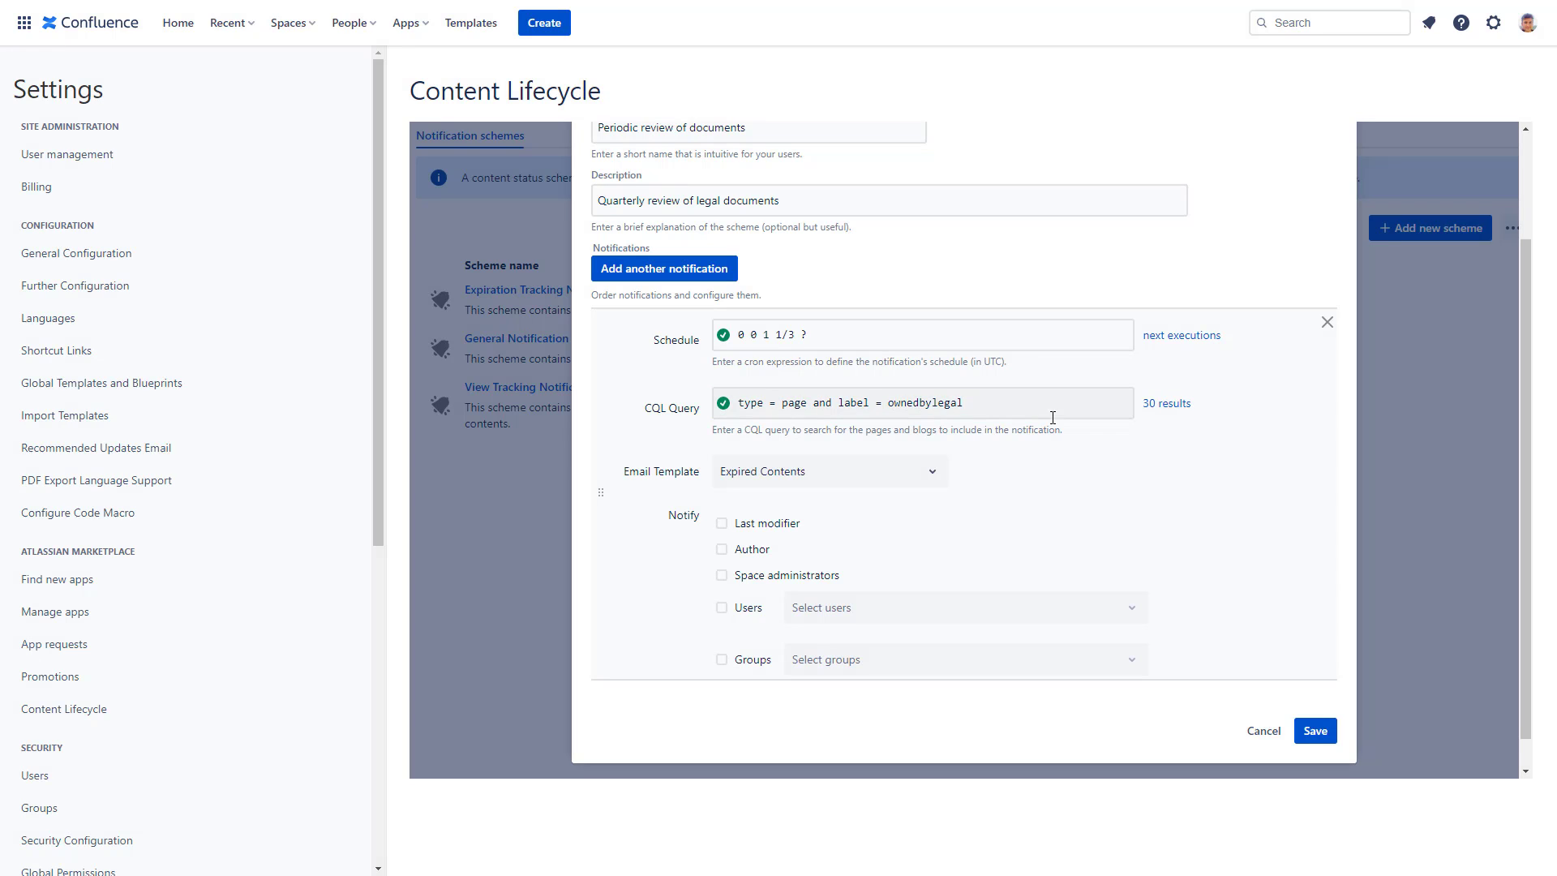
- Pick Legal Team under Groups, then disable groups and notify one selected user instead
left_click(721, 659)
left_click(843, 659)
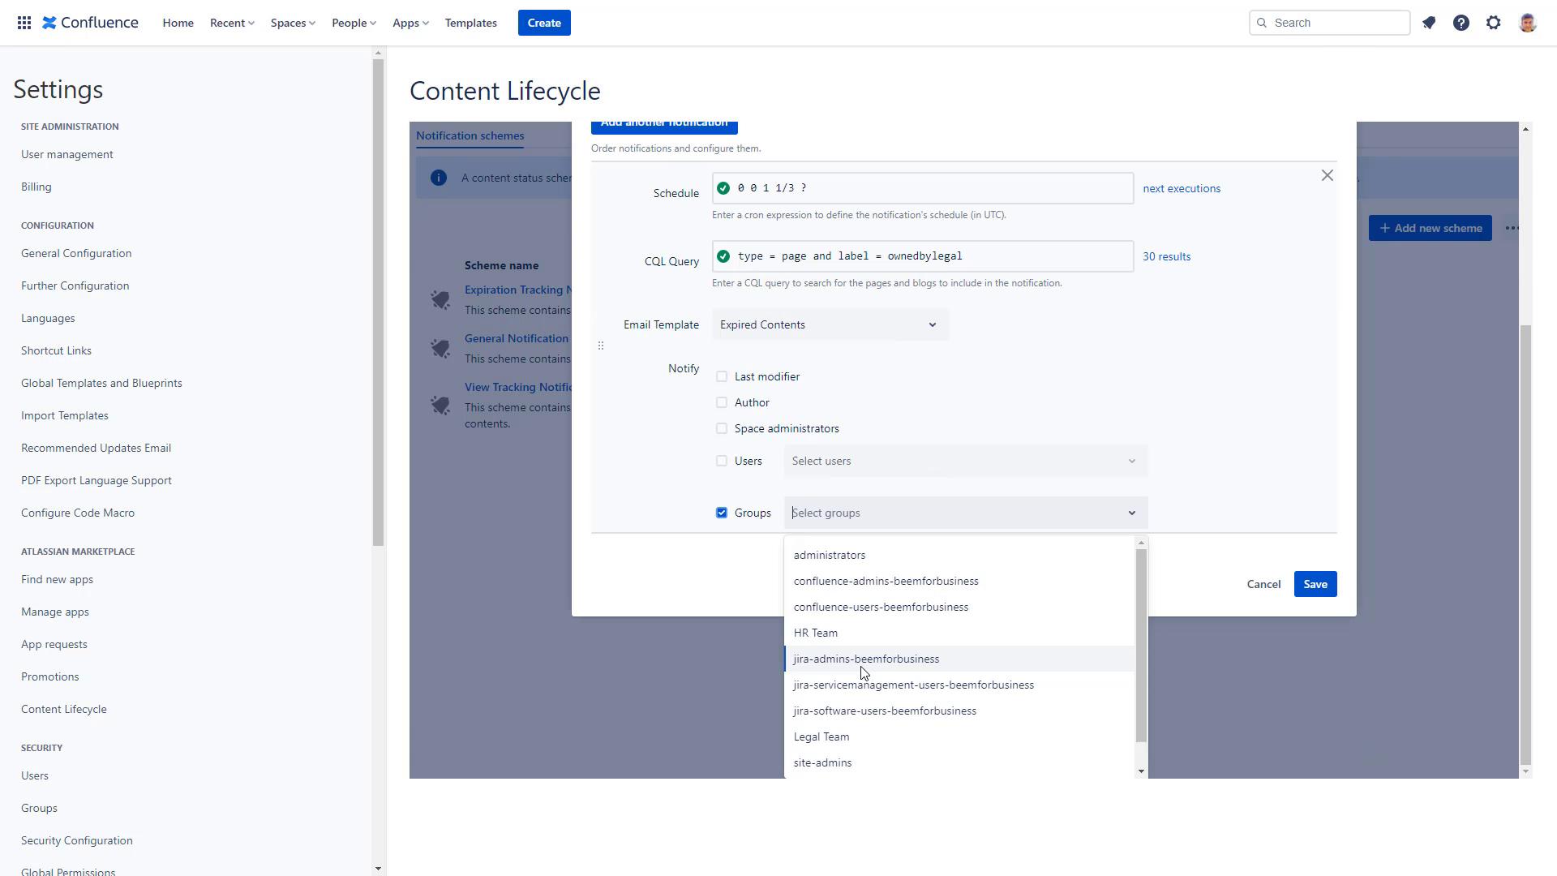
left_click(852, 737)
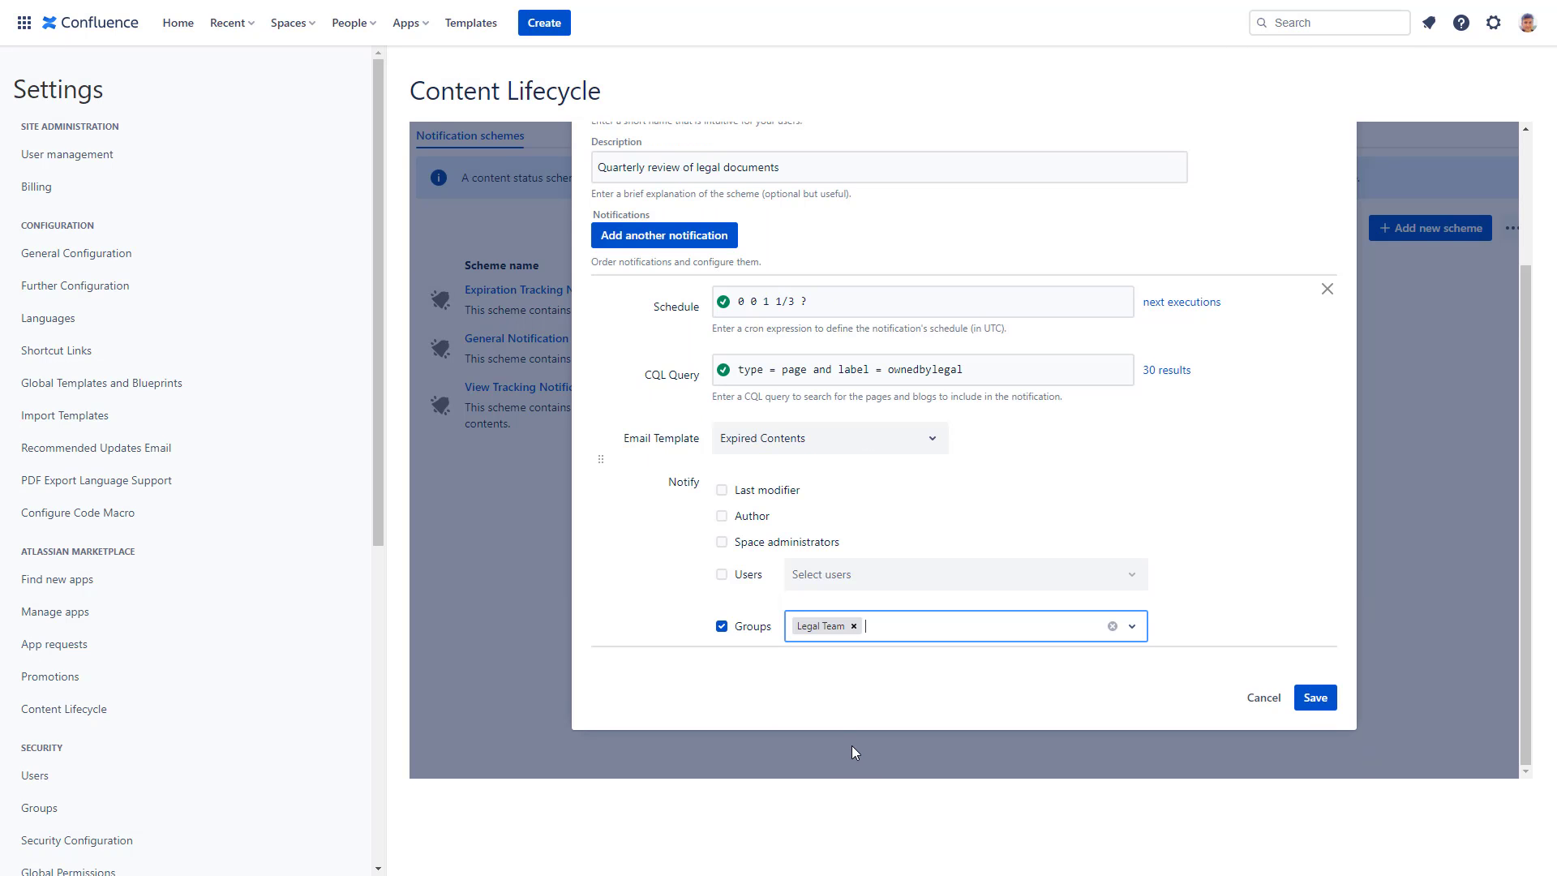
left_click(721, 626)
left_click(721, 574)
left_click(807, 578)
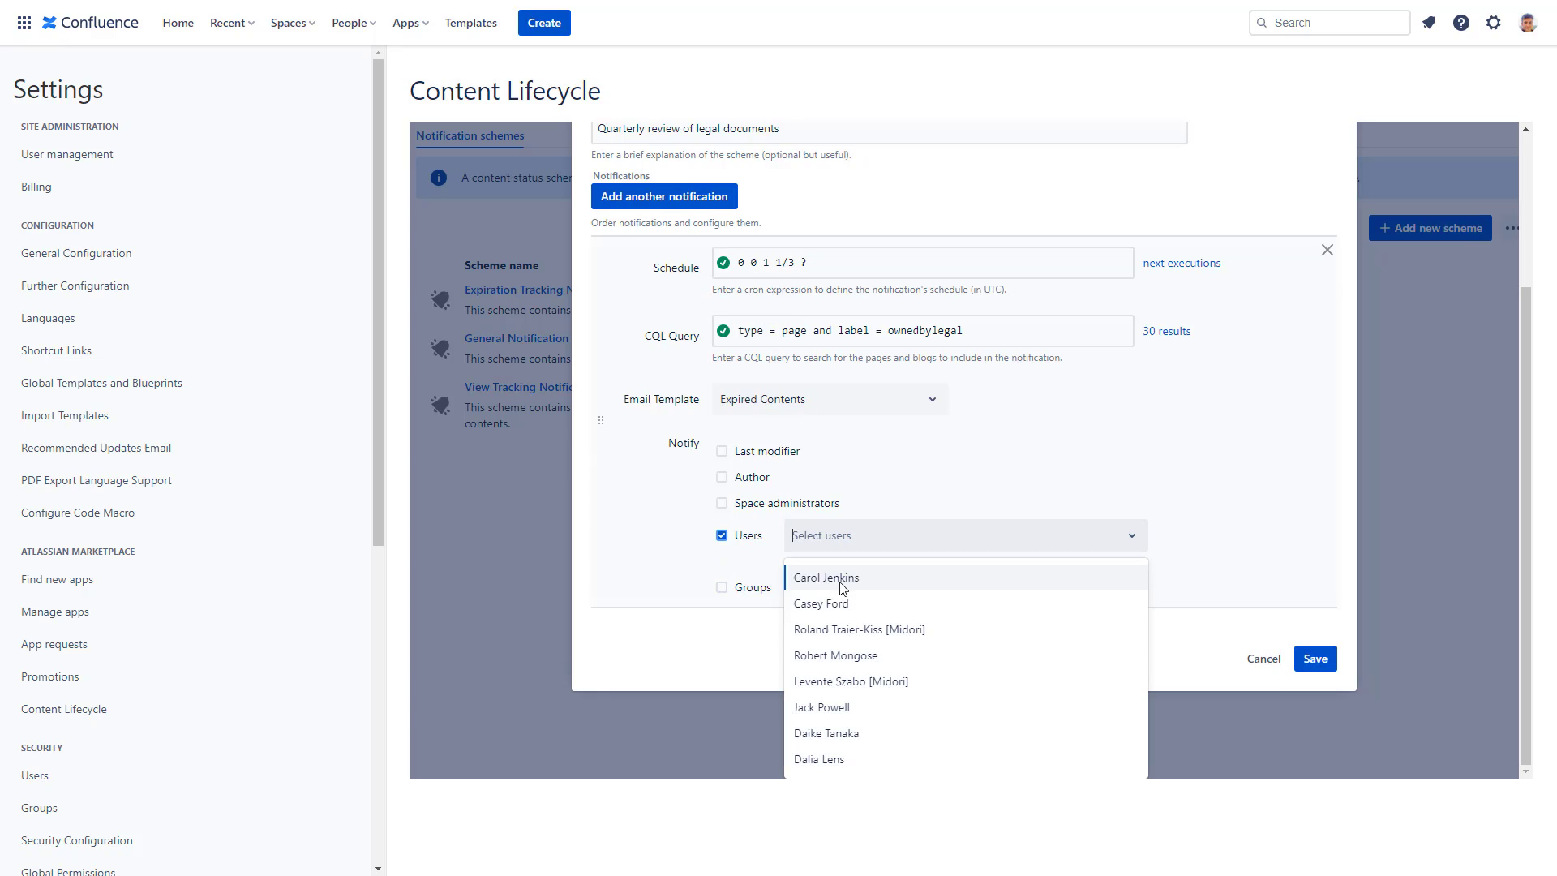
left_click(849, 652)
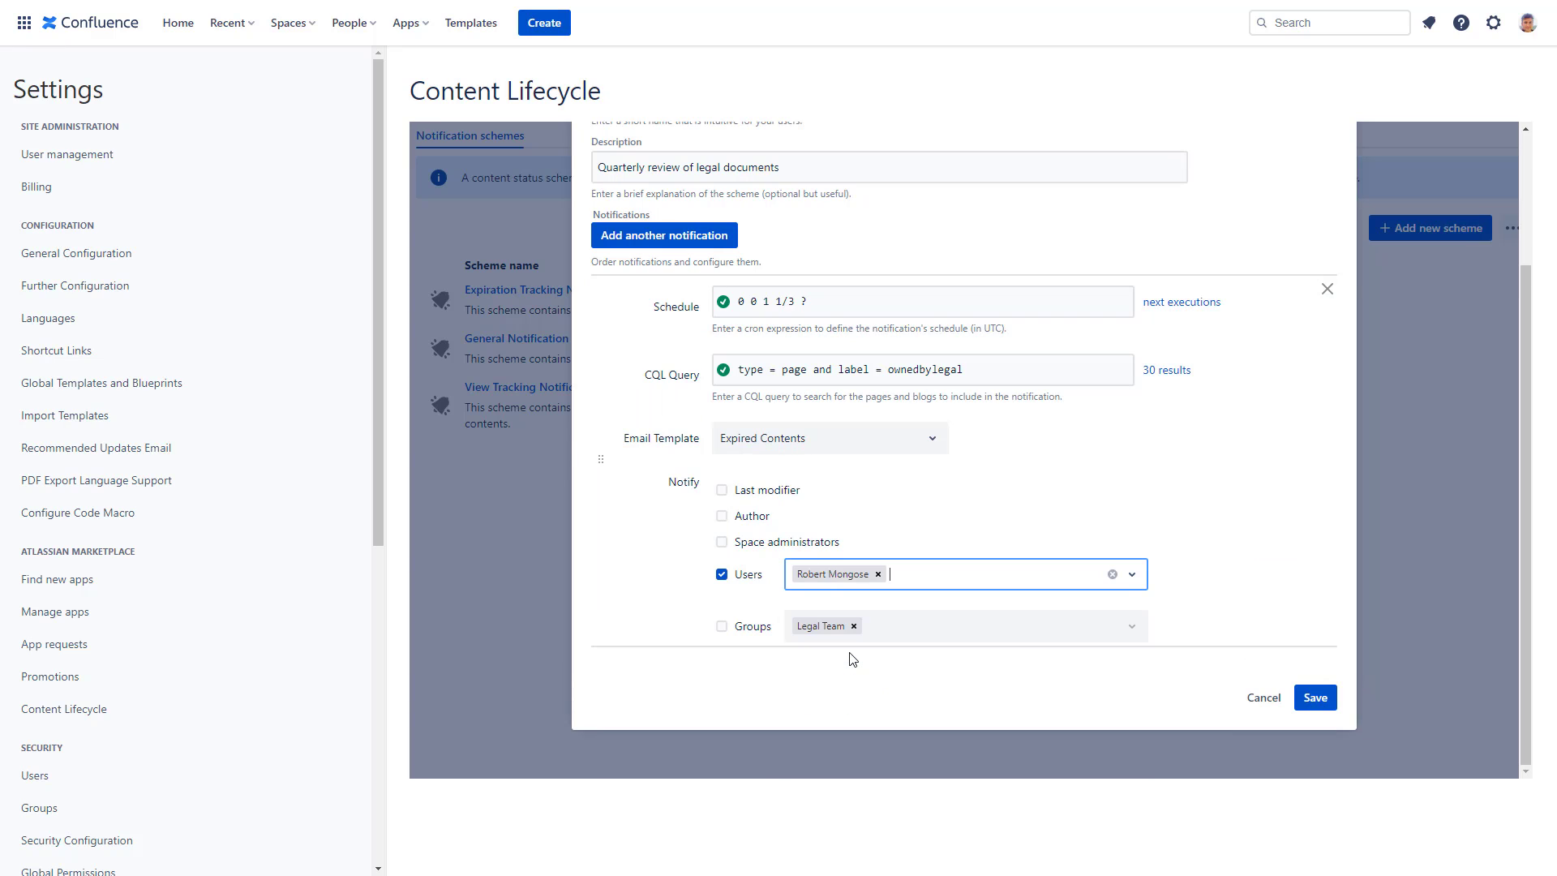
left_click(851, 659)
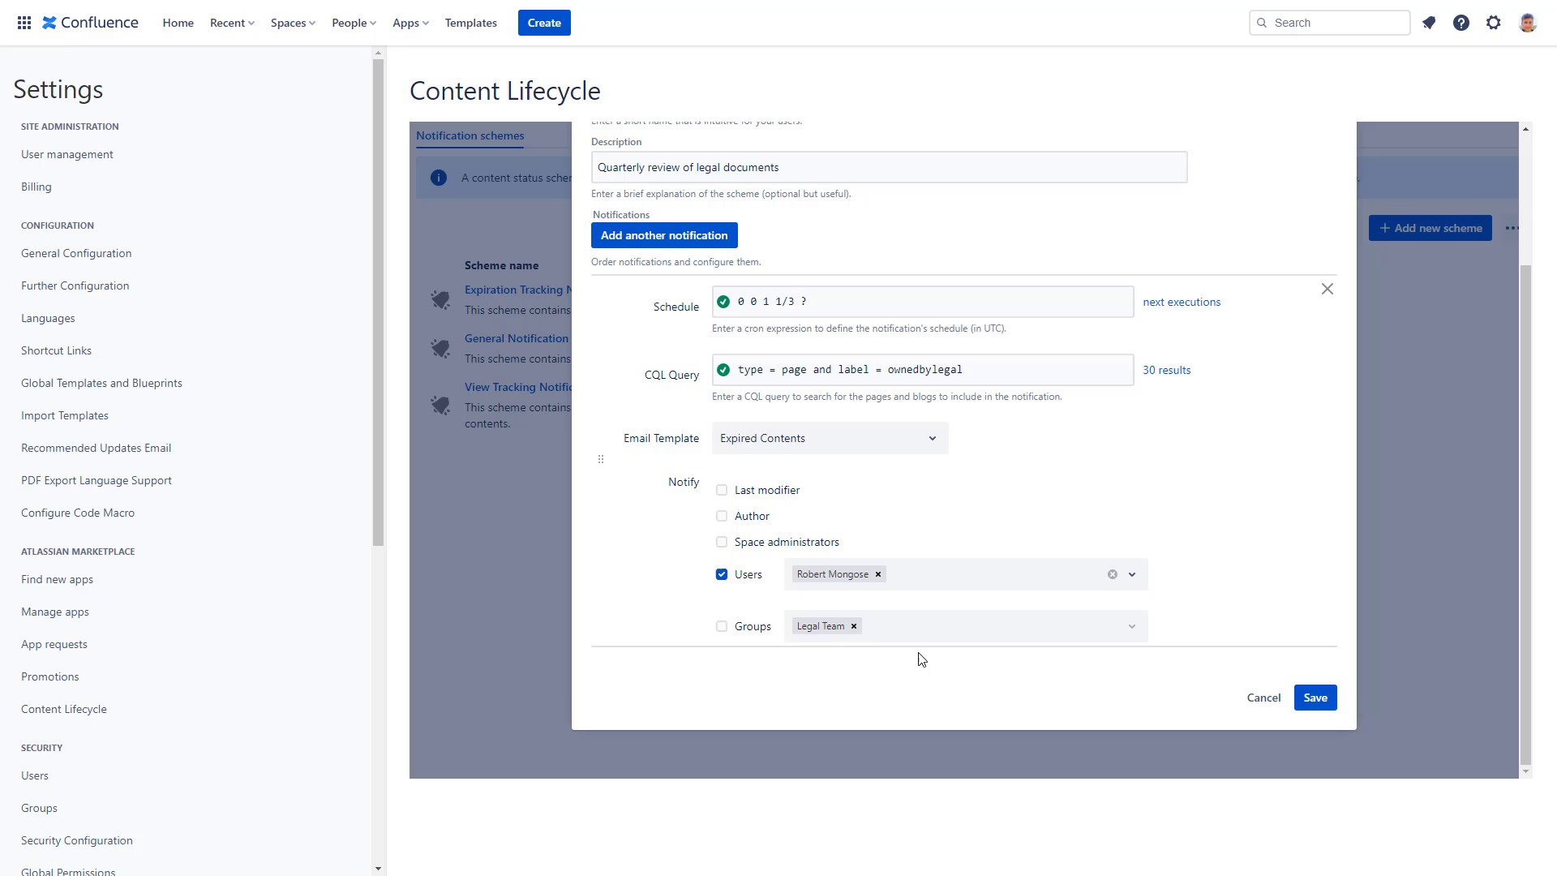
- Add a second notification with the quarterly schedule 0 0 1 1/3 ?
left_click(724, 235)
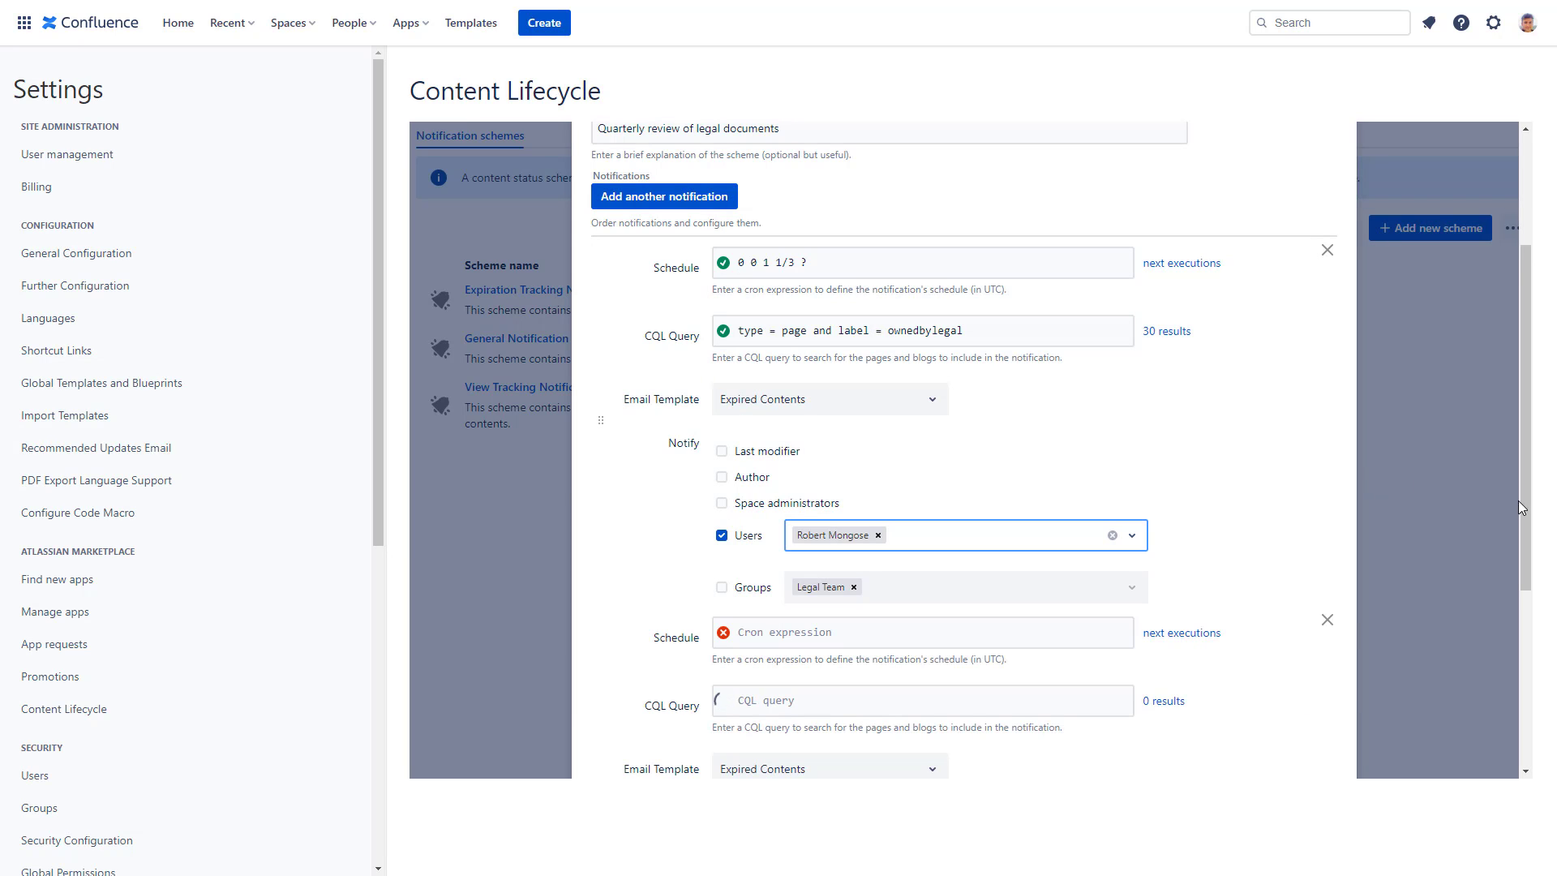
left_click_drag(1523, 501, 1515, 654)
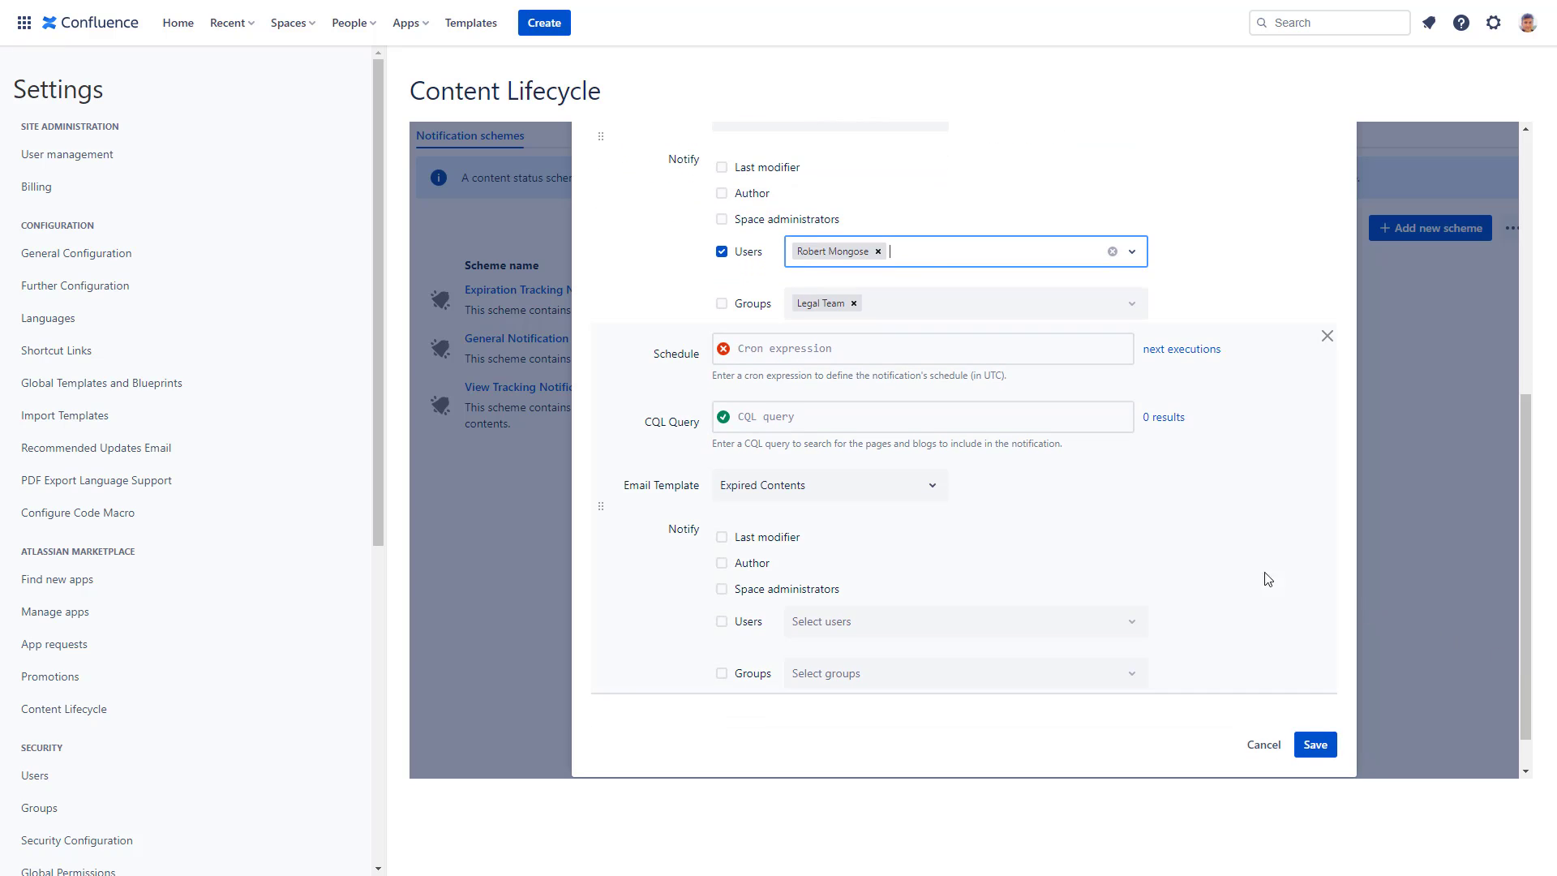
left_click(933, 354)
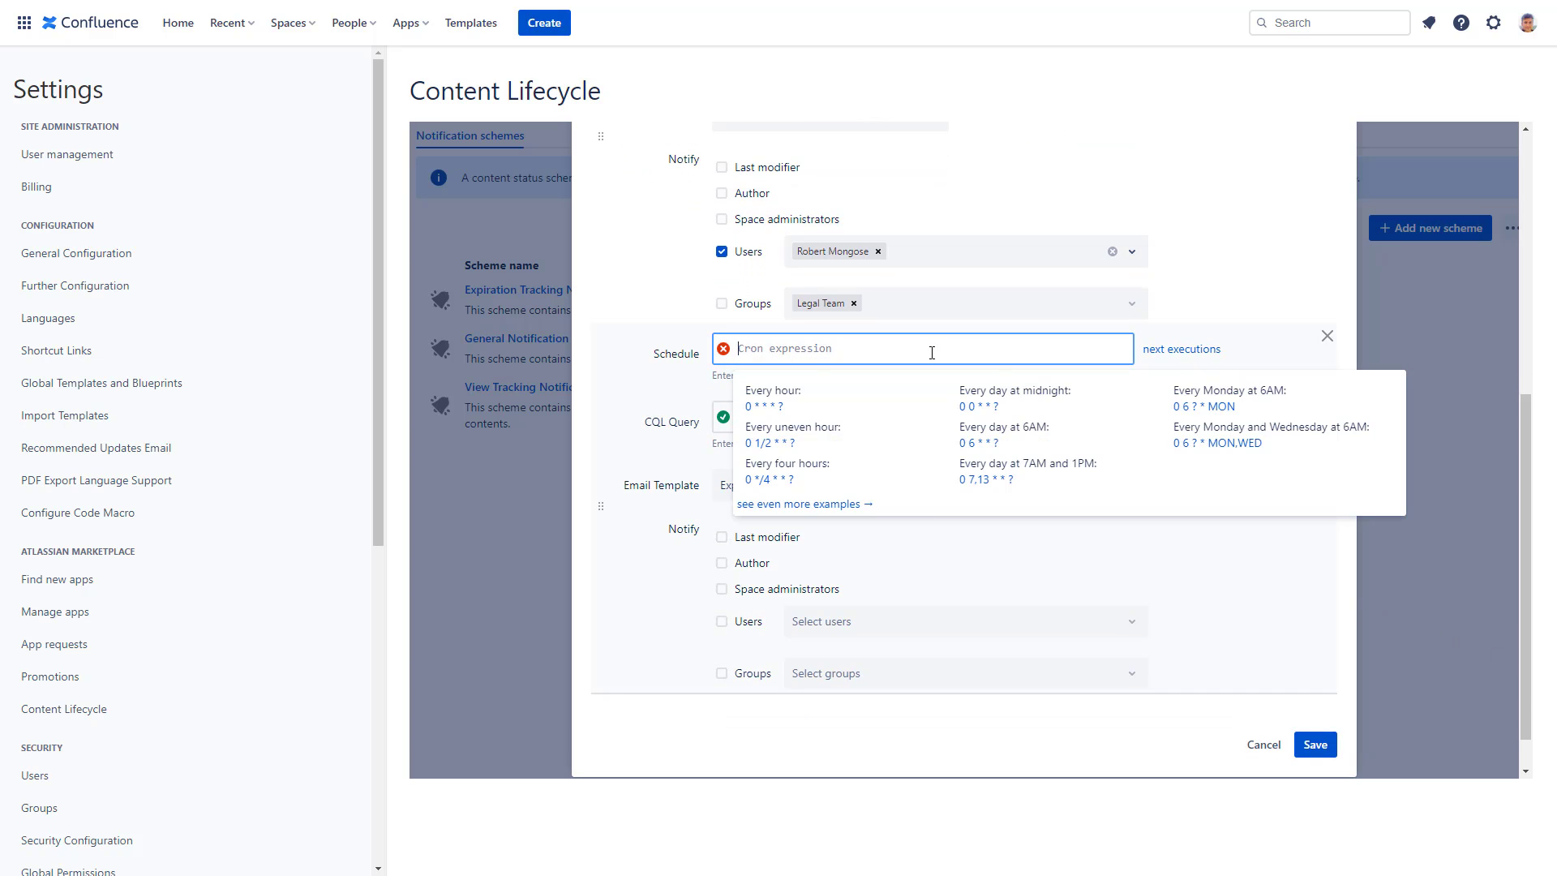
type("0 0 1 1/3 ?")
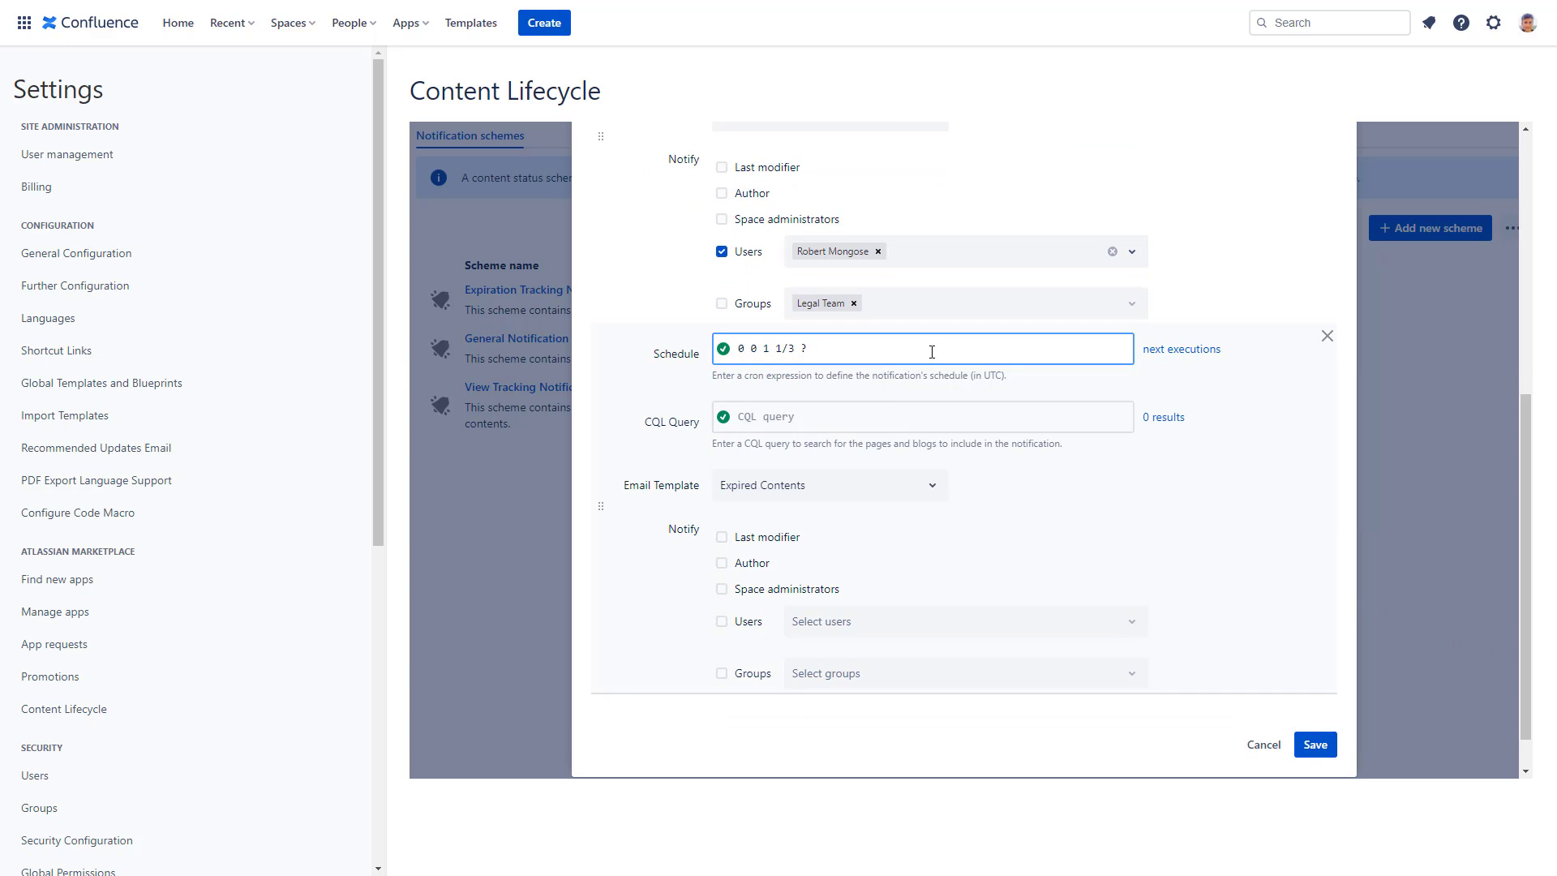
- Set the second notification's CQL query to 'type = page and title ~ "Amazon"'
left_click(834, 420)
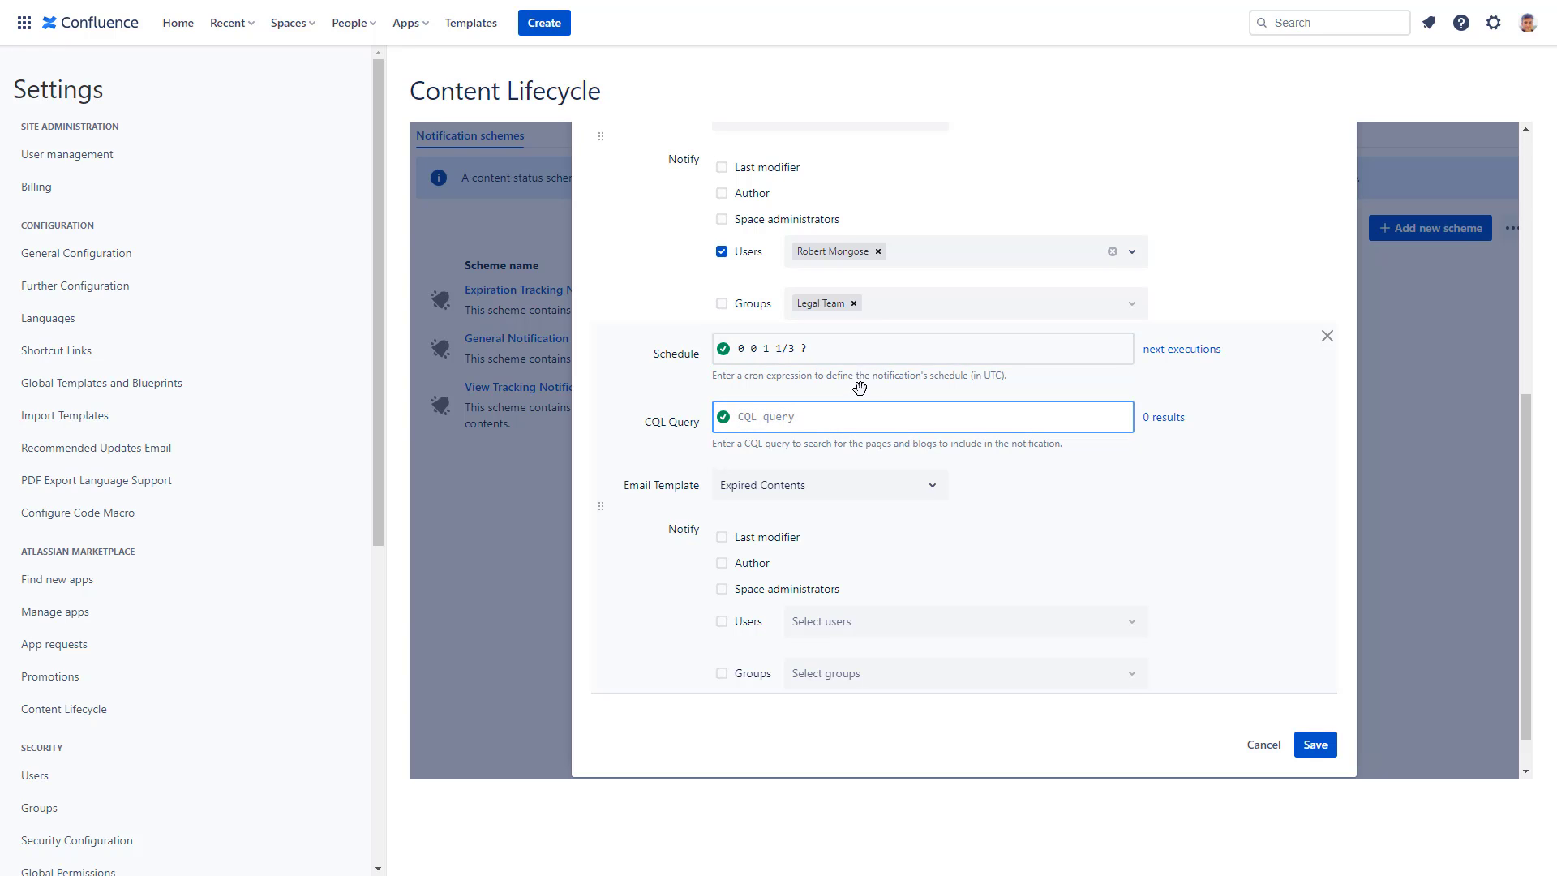
type("type = page and title ~")
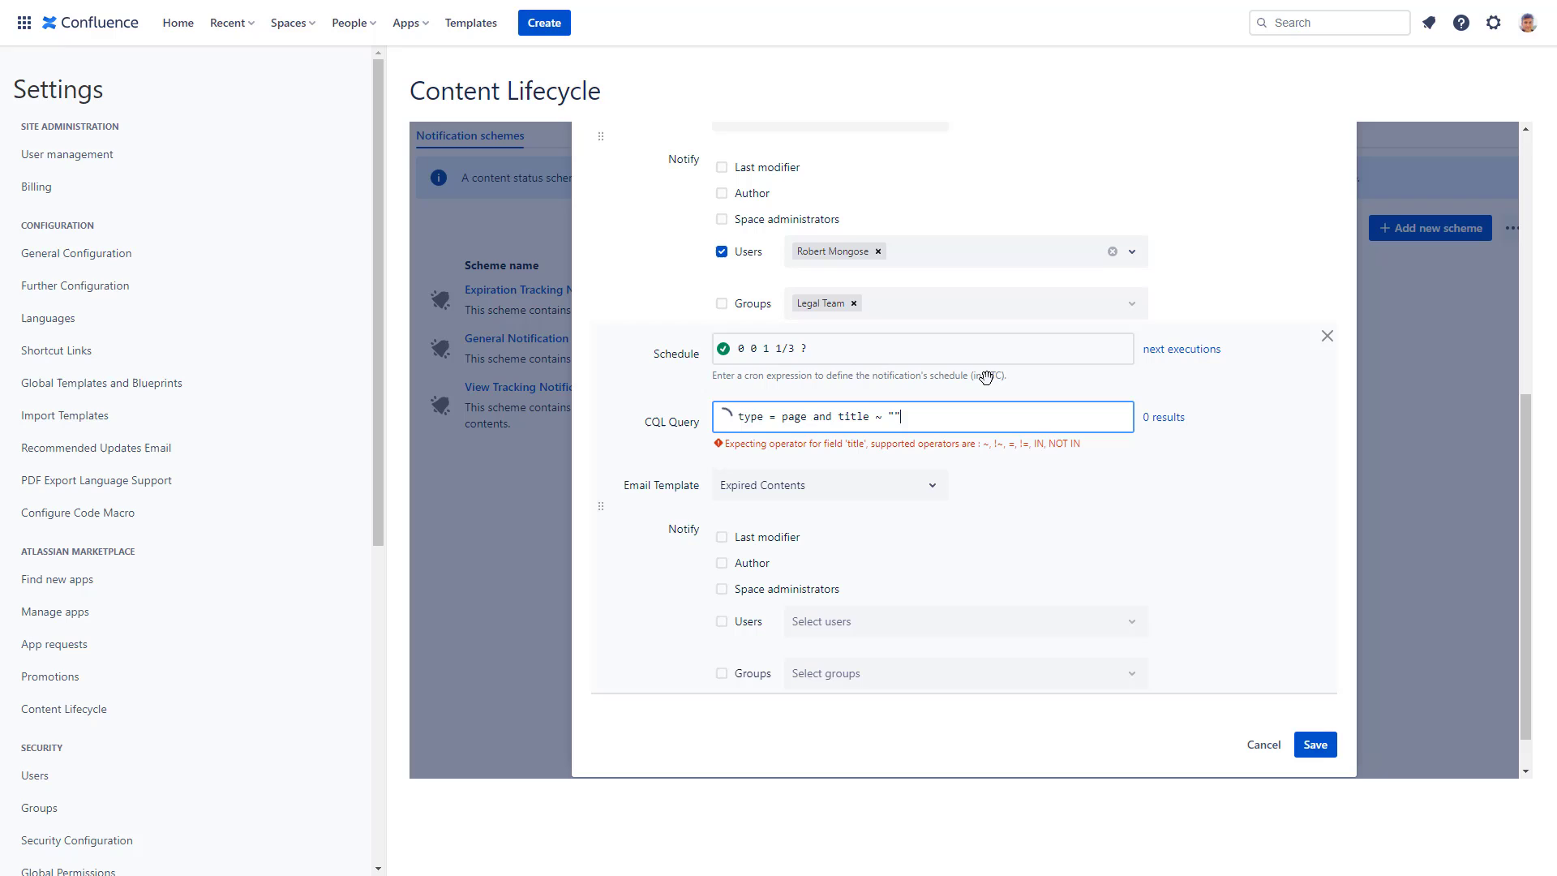
type("Amazon")
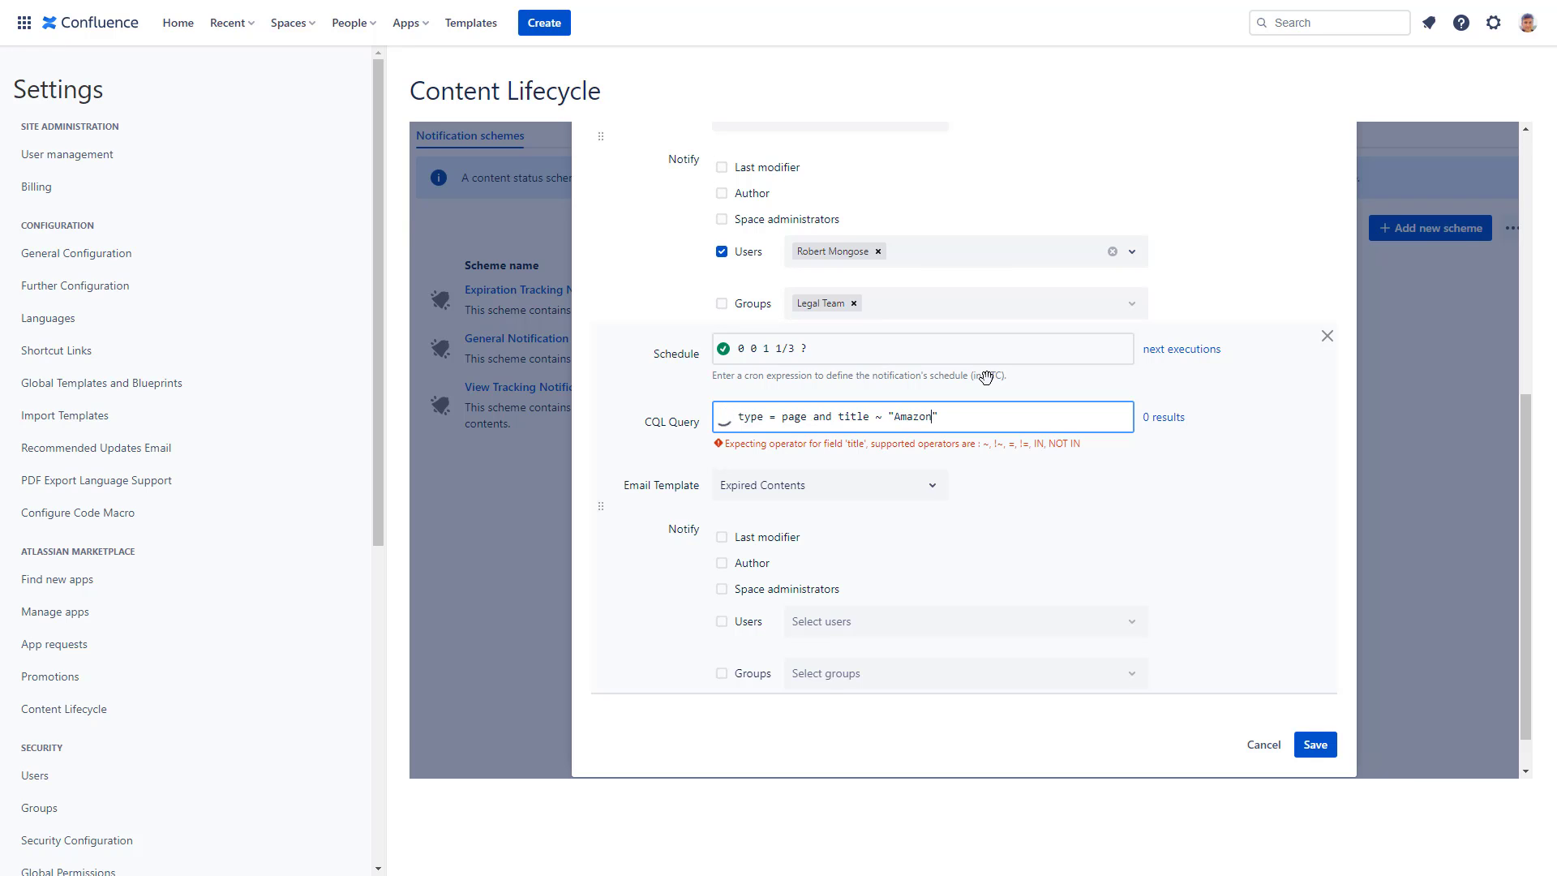